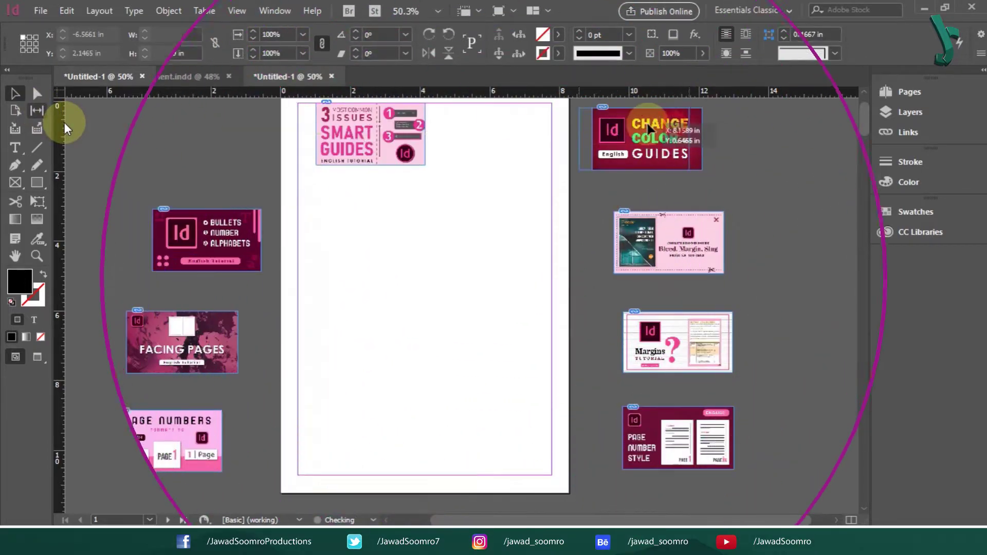
Step: Arrange the scattered thumbnail images from the pasteboard into a two-column, four-row grid on the page
left_click_drag(649, 128, 492, 123)
left_click_drag(205, 241, 370, 204)
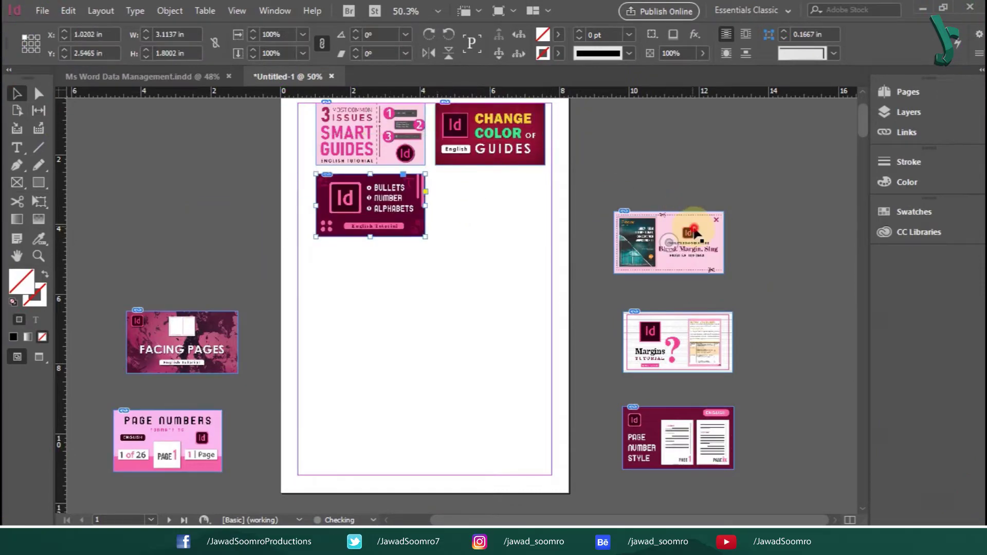
left_click_drag(669, 243, 490, 206)
left_click_drag(720, 336, 427, 286)
left_click_drag(182, 342, 370, 277)
left_click_drag(678, 437, 522, 353)
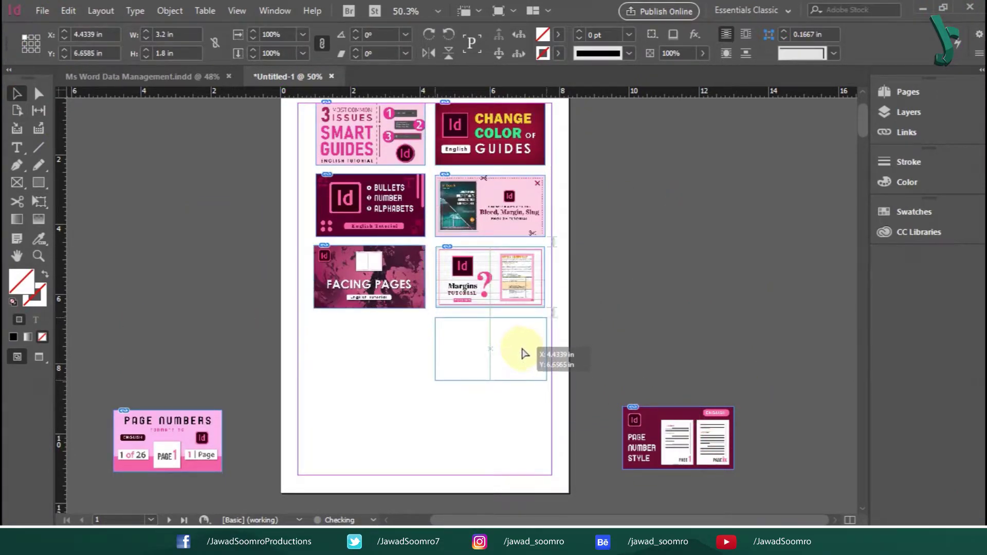
left_click_drag(168, 440, 370, 350)
Step: Use the Gap tool to shift the vertical gap between the image columns and the horizontal gap between the two stacked images
key("u")
left_click_drag(436, 114, 436, 175)
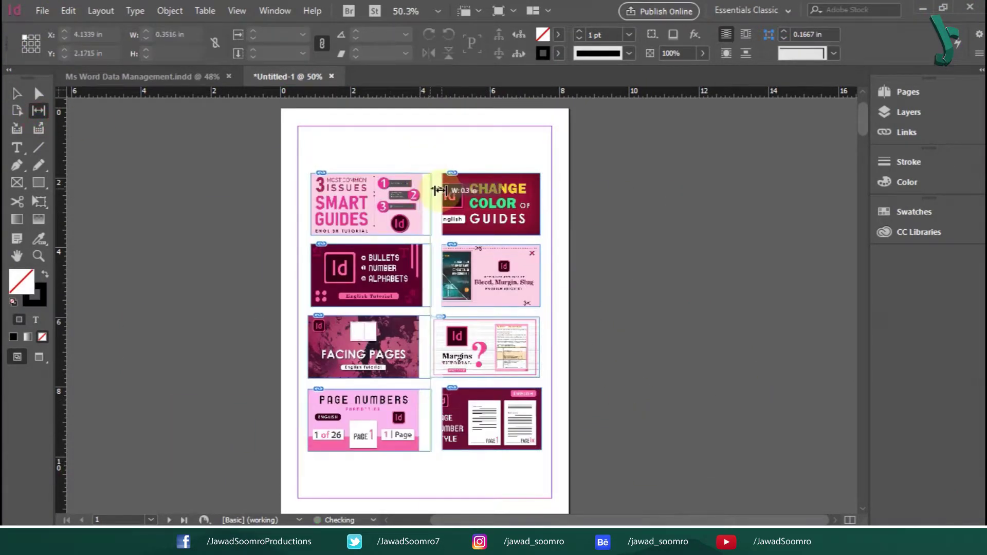
mouse_move(432, 309)
left_mouse_down()
mouse_move(388, 283)
mouse_move(379, 375)
mouse_move(385, 306)
mouse_move(434, 311)
left_mouse_up()
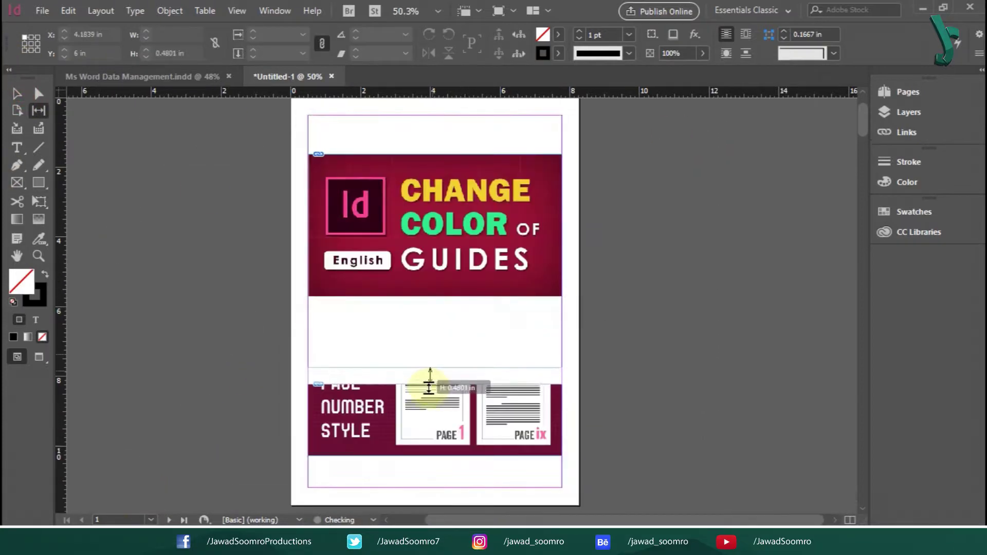
left_click_drag(430, 385, 410, 302)
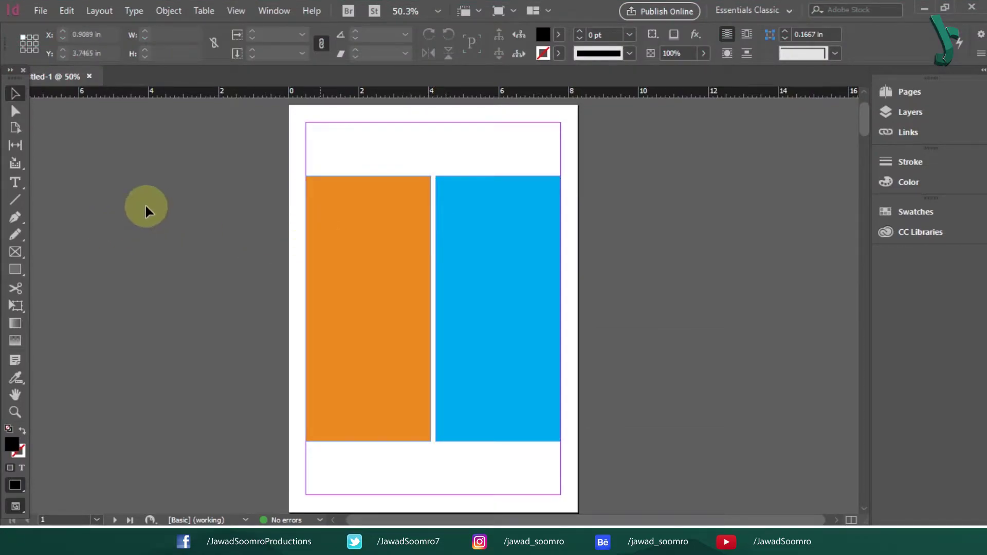
Step: Try shifting the vertical gap between the orange and blue rectangles with the Gap tool
key("u")
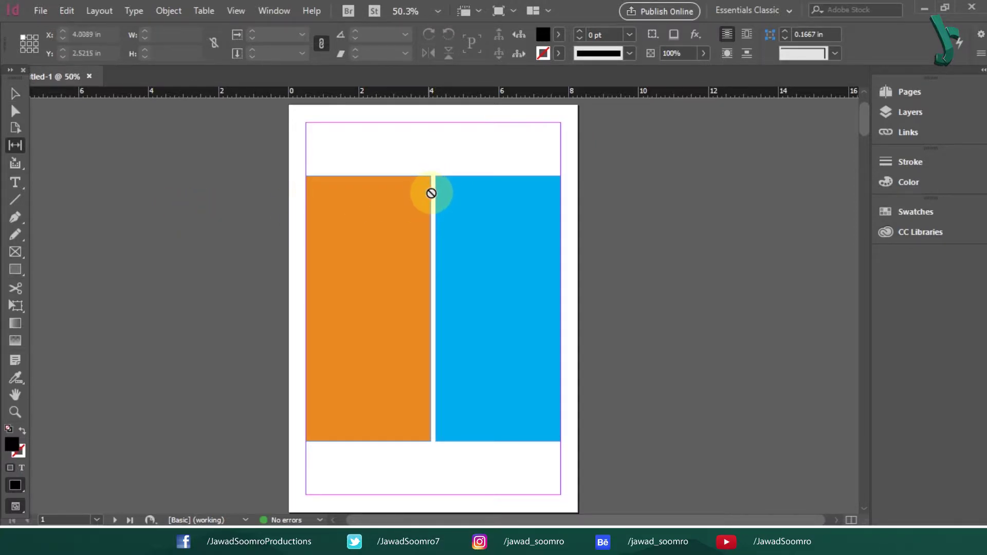
left_click_drag(435, 191, 434, 252)
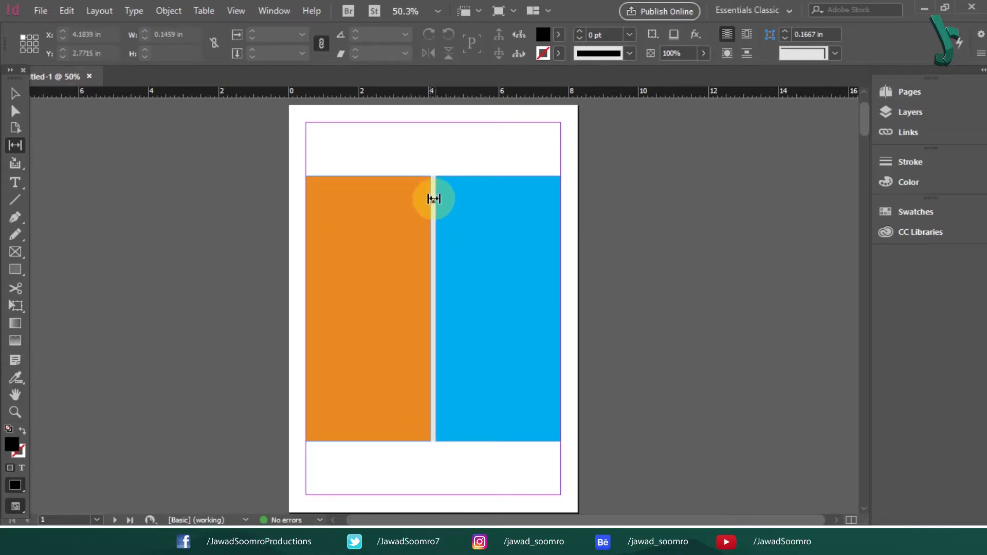
left_click_drag(432, 195, 555, 245)
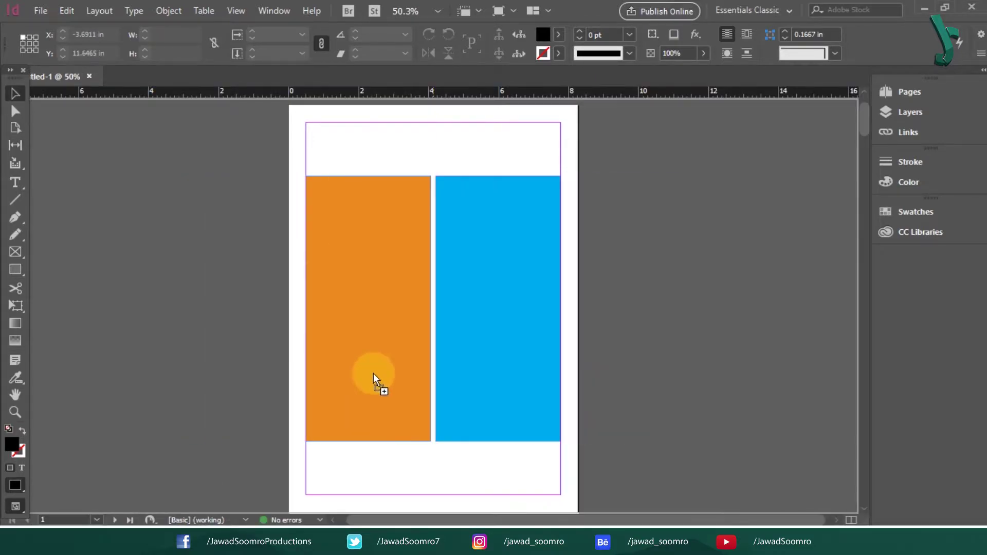
Step: Place photos in the orange and blue frames and scale the second photo to about 3.73 × 7.67 in to fill its frame
left_click(369, 379)
left_click_drag(386, 278, 419, 302)
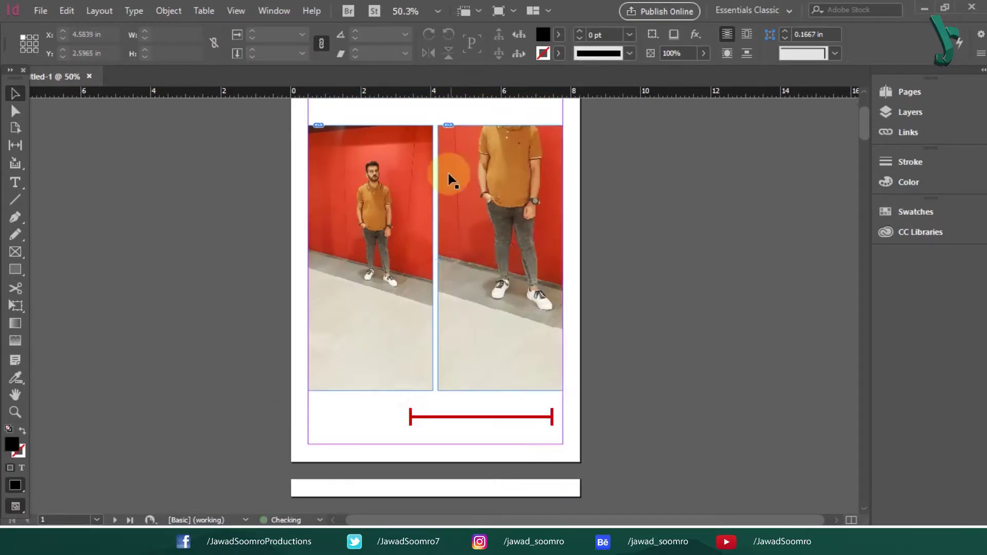
left_click_drag(535, 252, 513, 335)
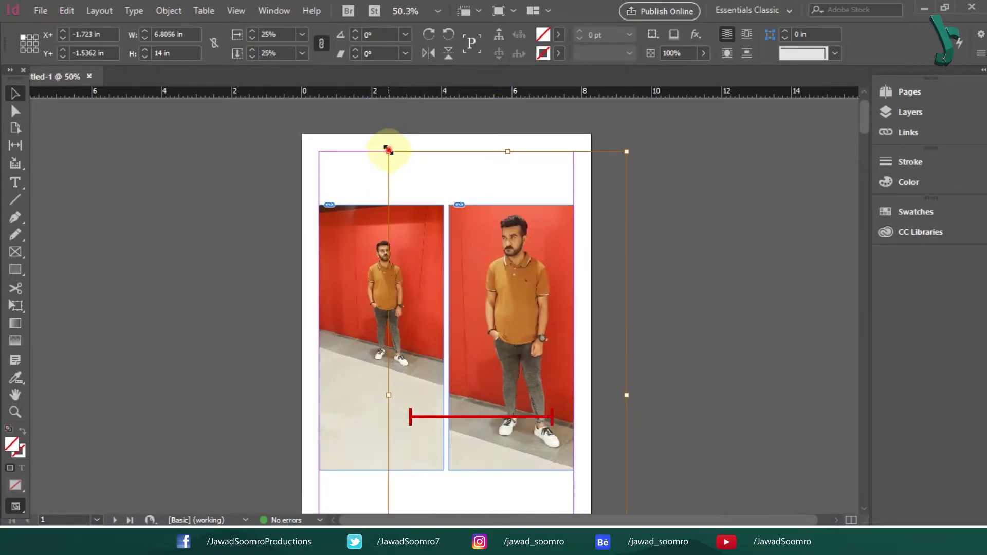
left_click_drag(386, 150, 517, 242)
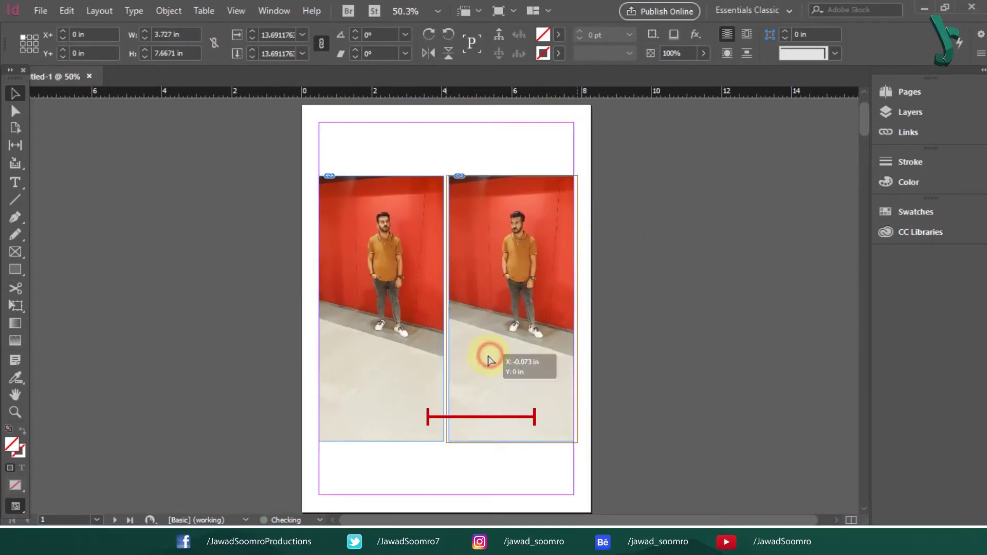
left_click_drag(489, 352, 491, 355)
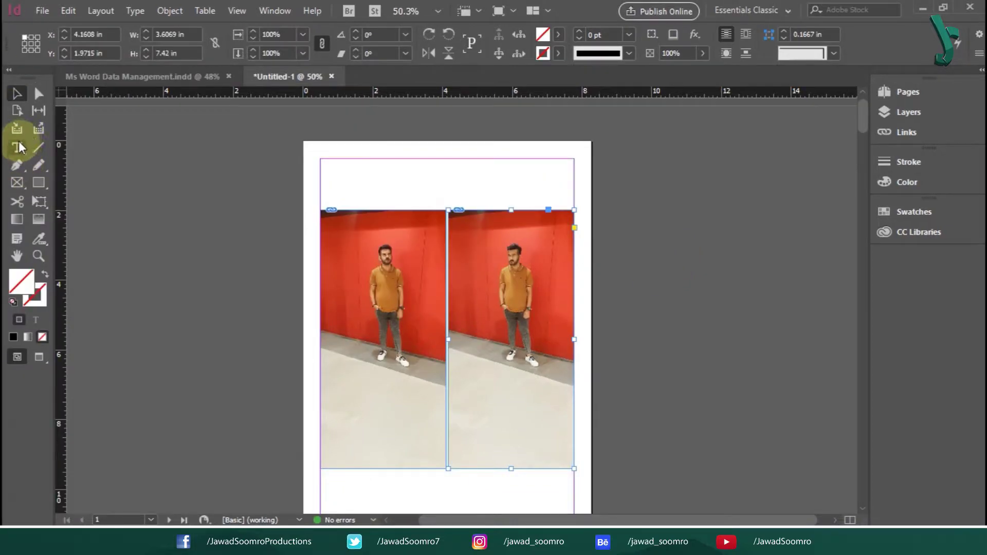
Step: Use the Gap tool to adjust the gaps between the photo frames and the page edges, leaving about 0.5 in above them
left_click(38, 110)
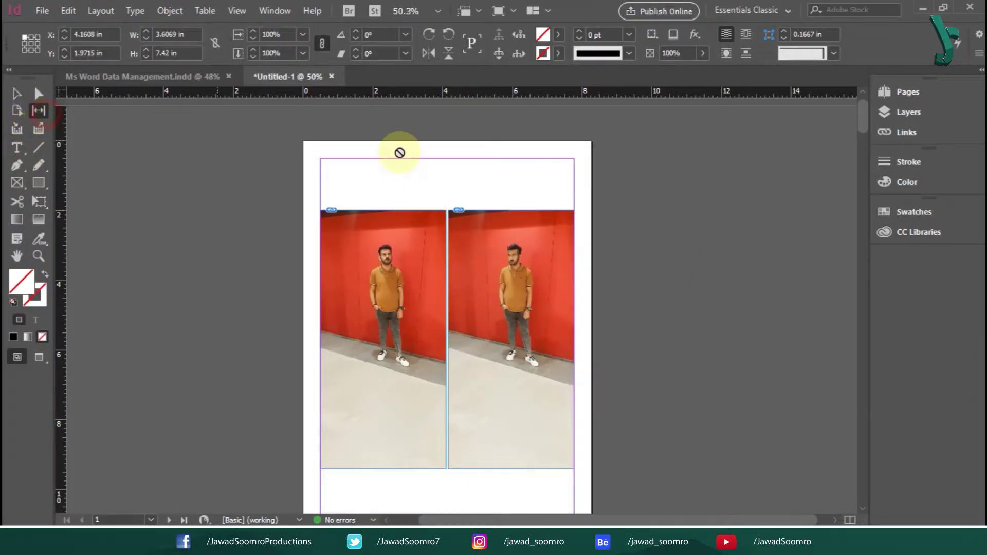
mouse_move(399, 150)
left_mouse_down()
mouse_move(431, 194)
mouse_move(390, 443)
mouse_move(419, 269)
mouse_move(411, 164)
left_mouse_up()
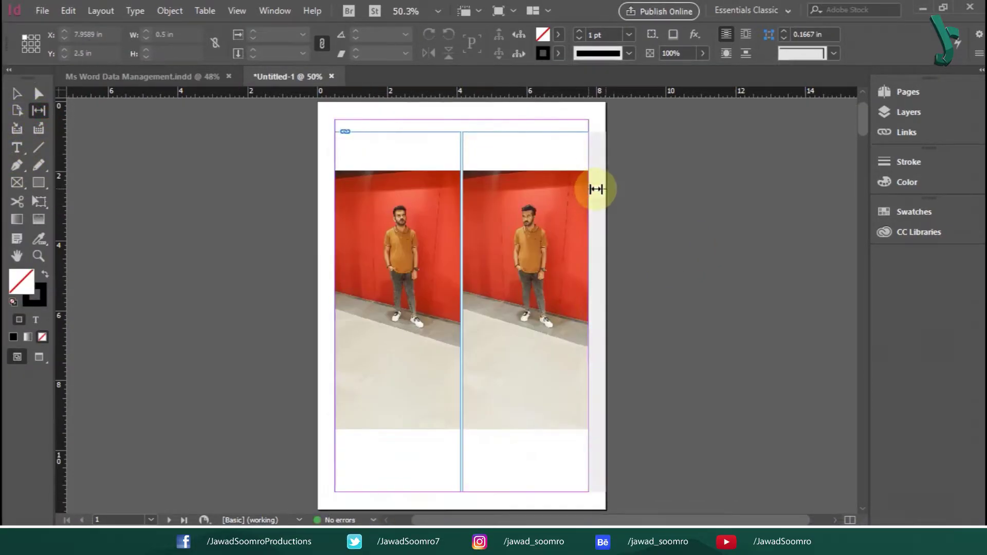
left_click_drag(591, 187, 521, 297)
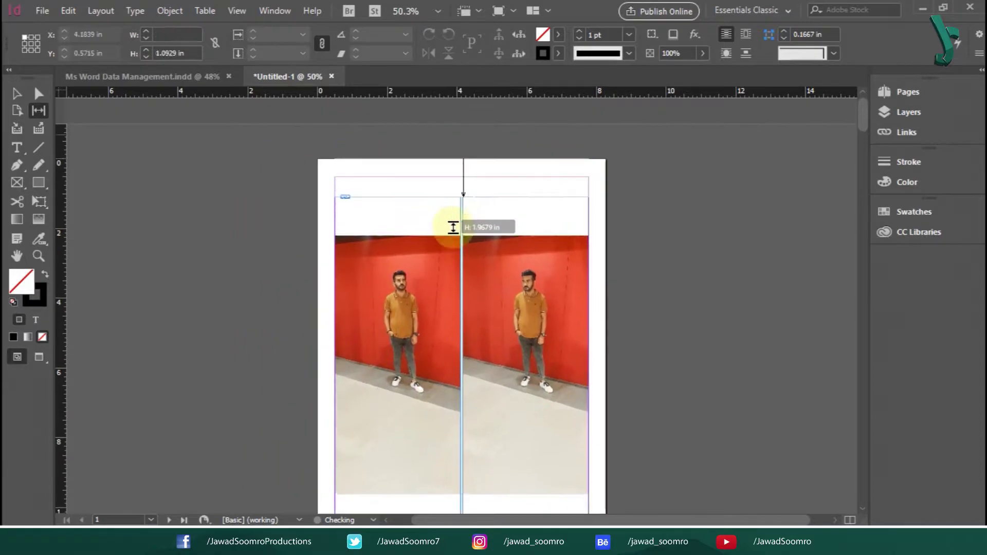
left_click_drag(452, 221, 447, 165)
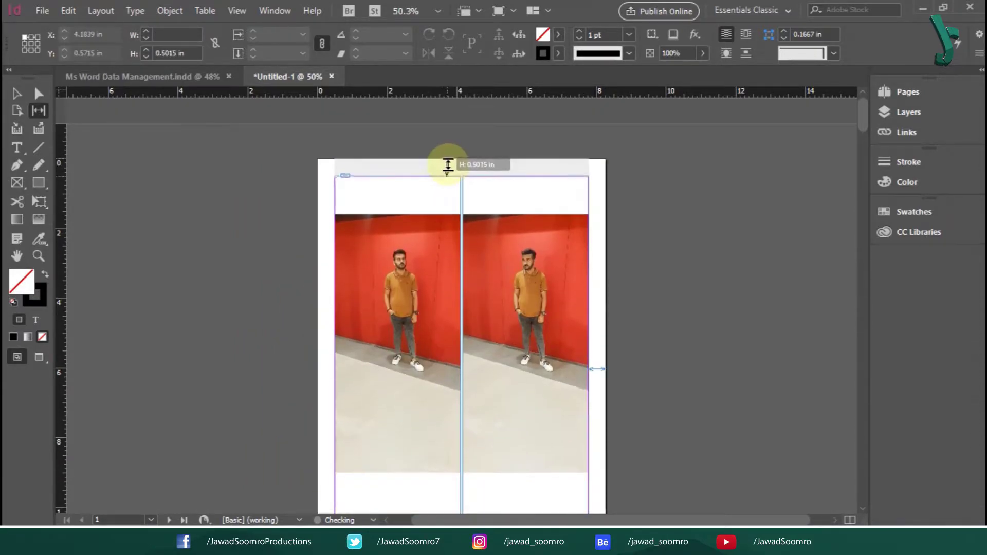
left_click(13, 94)
left_click_drag(220, 370, 211, 339)
scroll(212, 339, "up", 1)
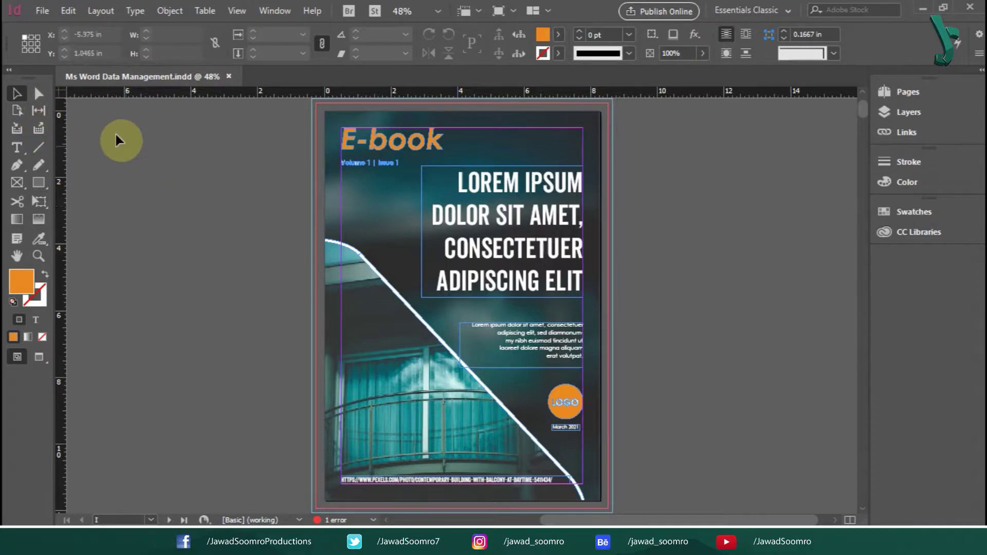
Step: Create a new 10-page portrait document, 8.2677 × 11.6929 in, with the units set to inches
left_click(42, 11)
mouse_move(82, 28)
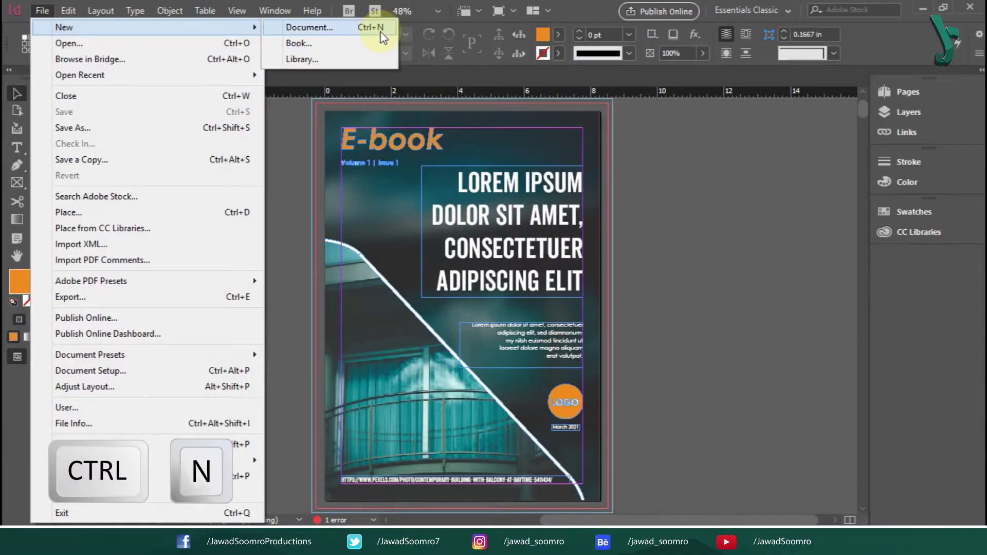
left_click(309, 27)
left_click(815, 260)
left_click(793, 332)
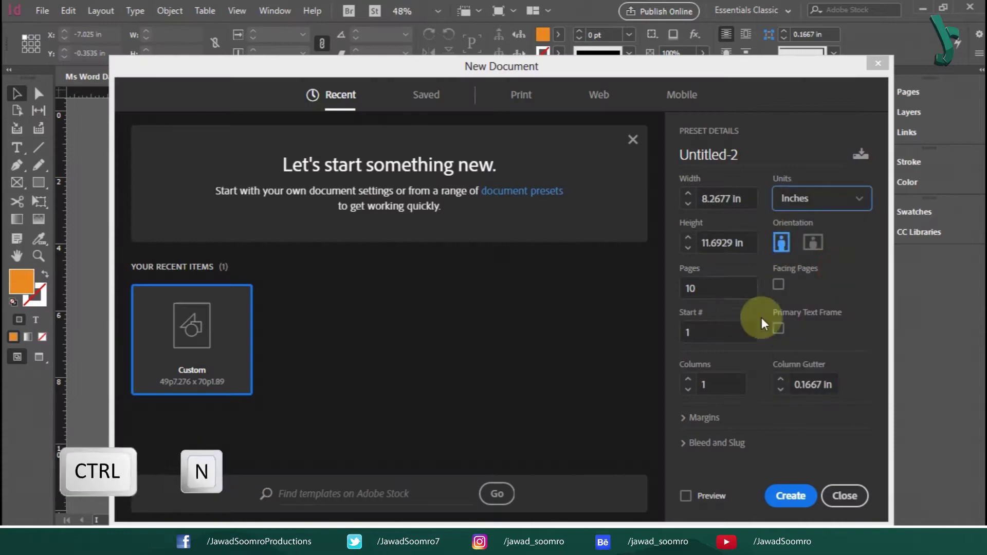
left_click(802, 494)
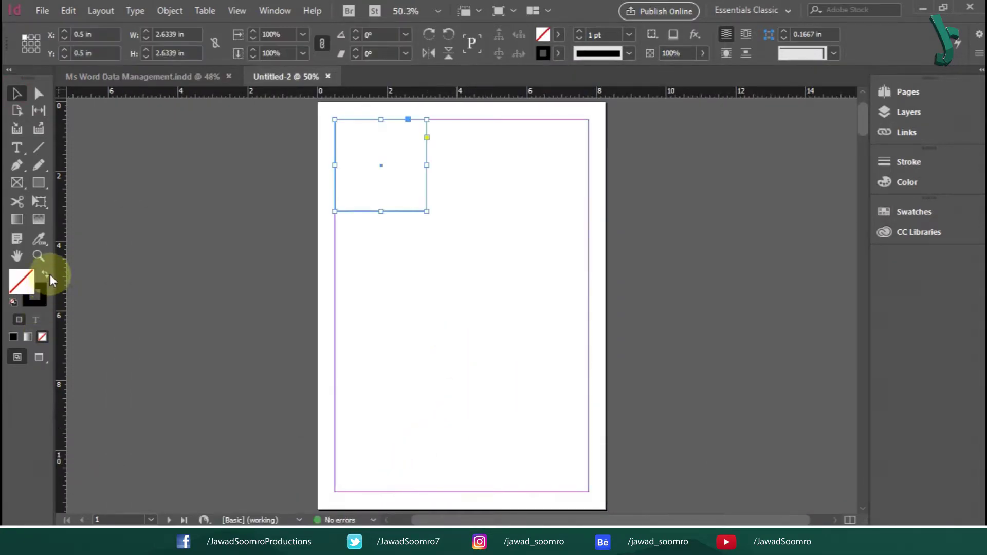
Step: Swap the square's fill and stroke, duplicate it into a row of three, and scale the row to fit between the side margins
left_click(44, 276)
left_click_drag(369, 141, 578, 180)
left_click_drag(727, 262, 359, 145)
left_click_drag(630, 211, 589, 200)
Step: Duplicate the row of squares downward three times to form four rows, and centre the grid vertically within the margins
left_click(362, 243)
left_click_drag(564, 145, 564, 235)
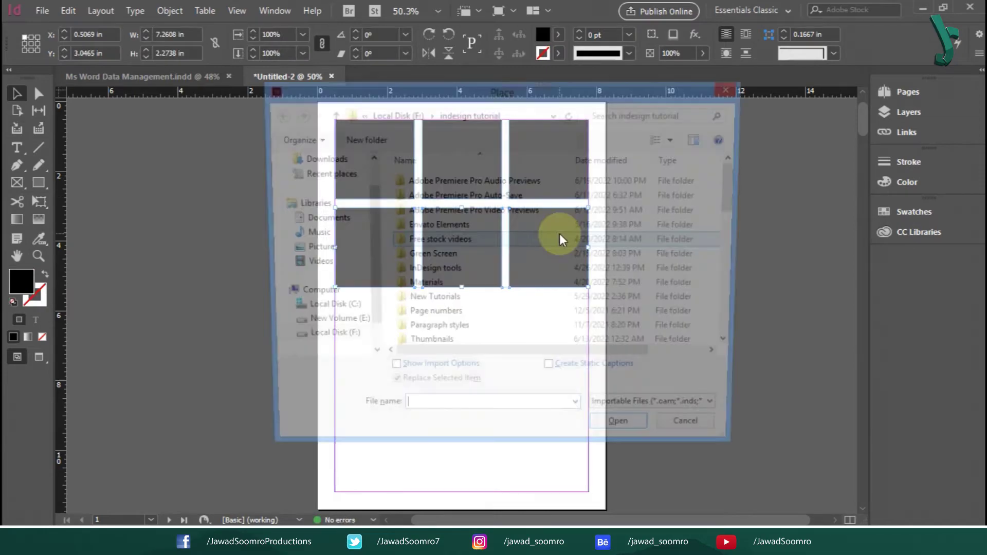
left_click_drag(574, 270, 566, 332)
left_click_drag(567, 331, 558, 410)
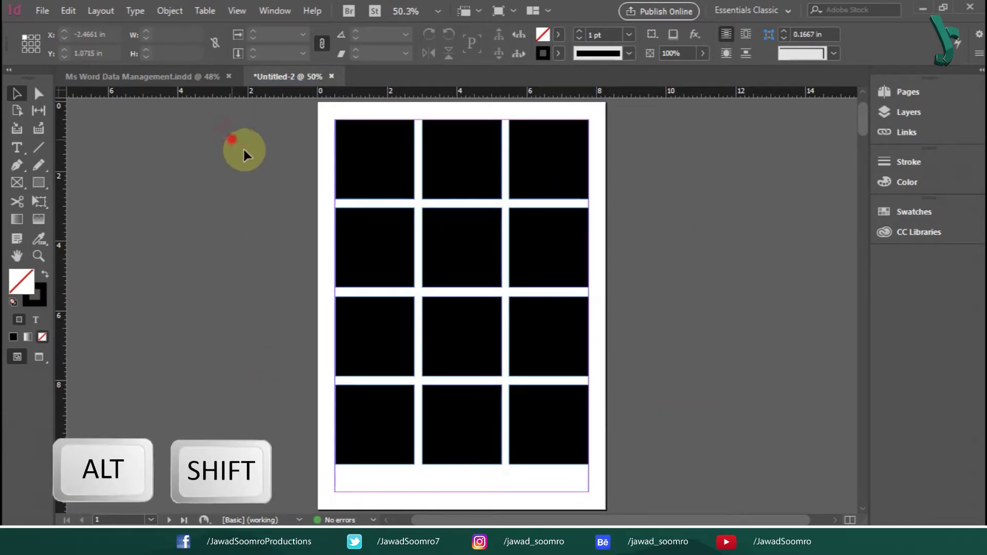
left_click_drag(242, 150, 406, 468)
left_click(671, 221)
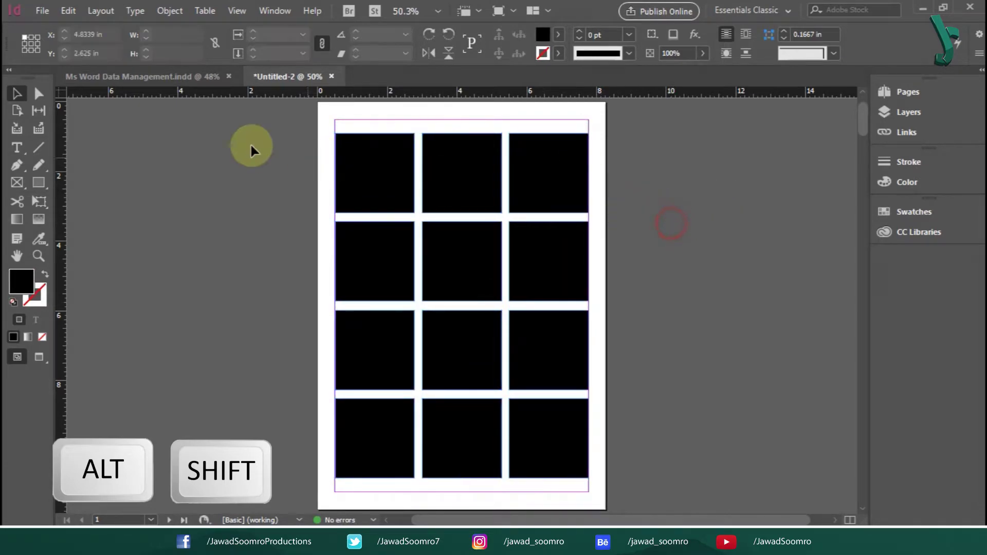
Step: Fill the first column of squares with the blue swatch C=100 M=90 Y=10 K=0
left_click_drag(255, 153, 393, 495)
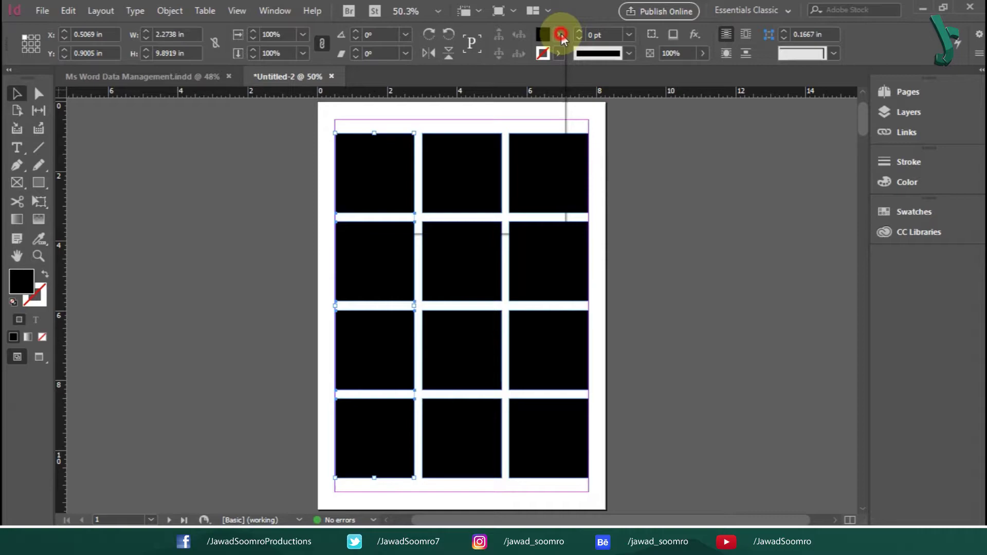
left_click(561, 35)
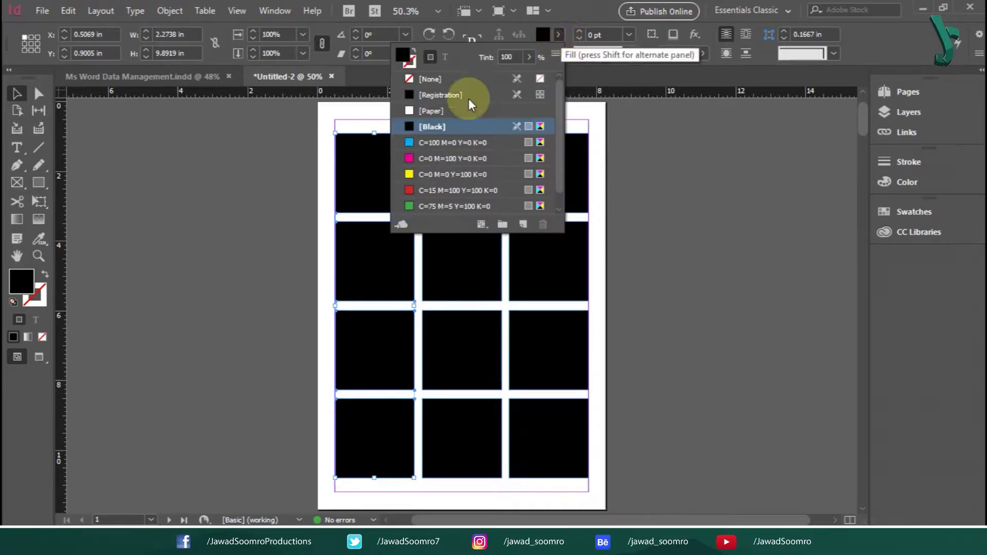
scroll(563, 122, "down", 1)
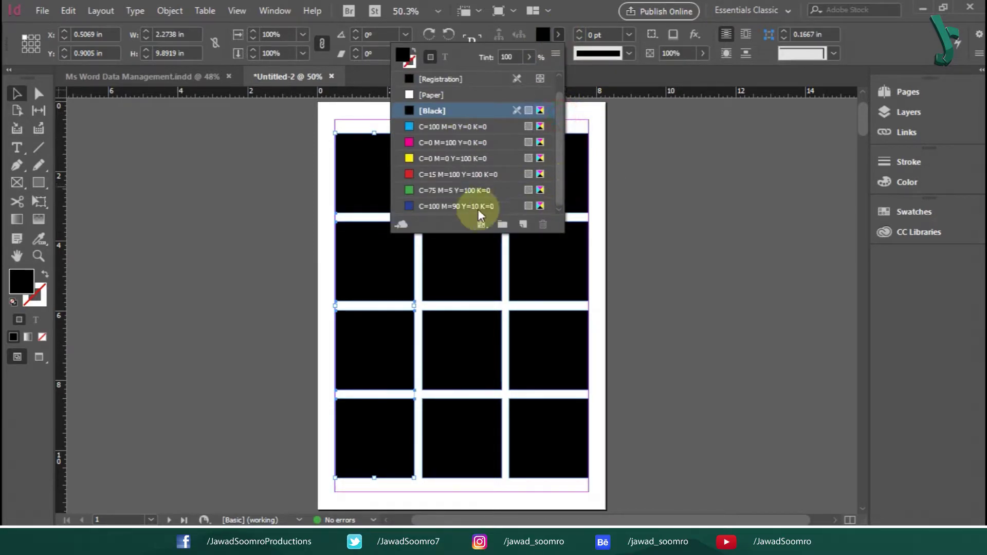
left_click(477, 206)
Step: Fill the middle column of squares with the green swatch C=75 M=5 Y=100 K=0
left_click(561, 35)
left_click(562, 34)
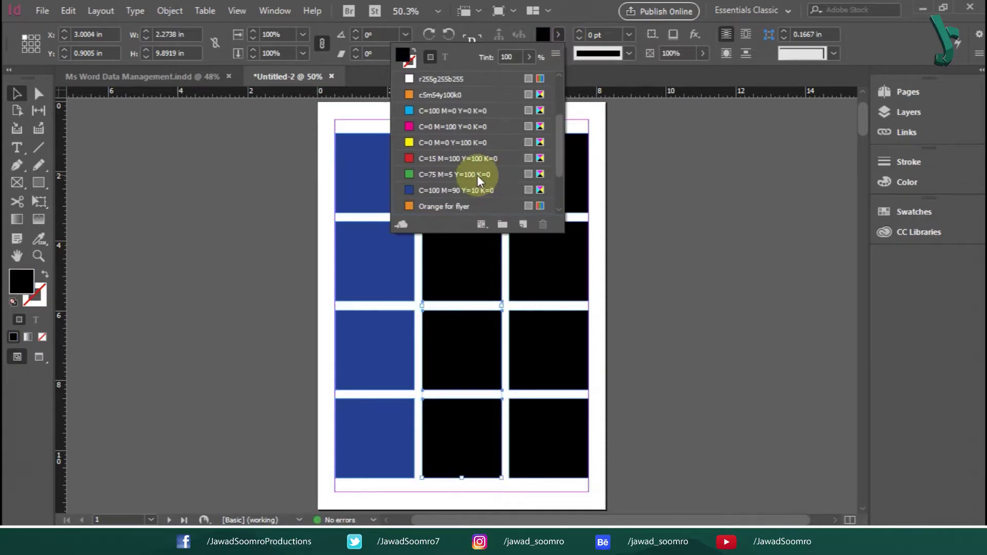
left_click(477, 175)
Step: Fill the last column of squares with the Purple swatch and deselect everything
left_click(667, 121)
left_click_drag(625, 123, 507, 488)
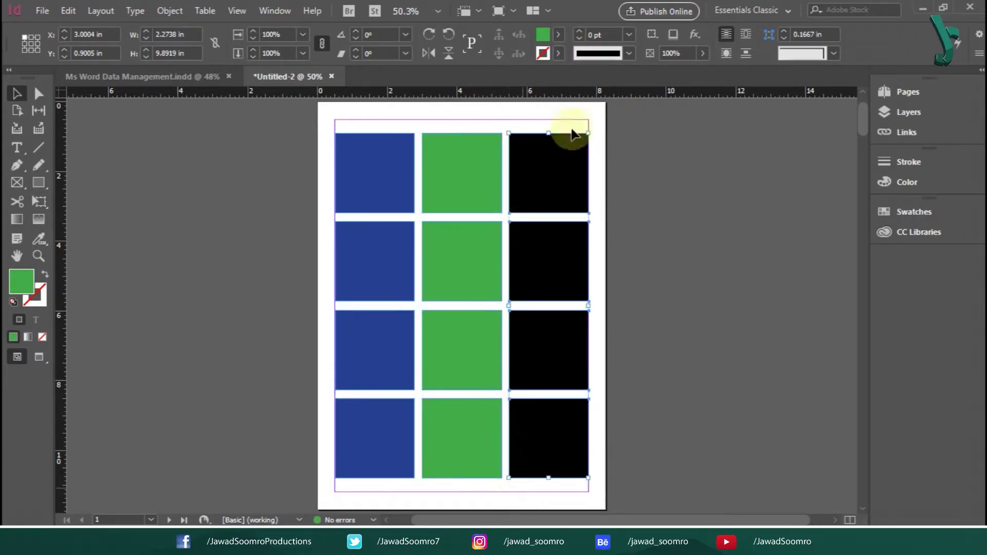
left_click(559, 35)
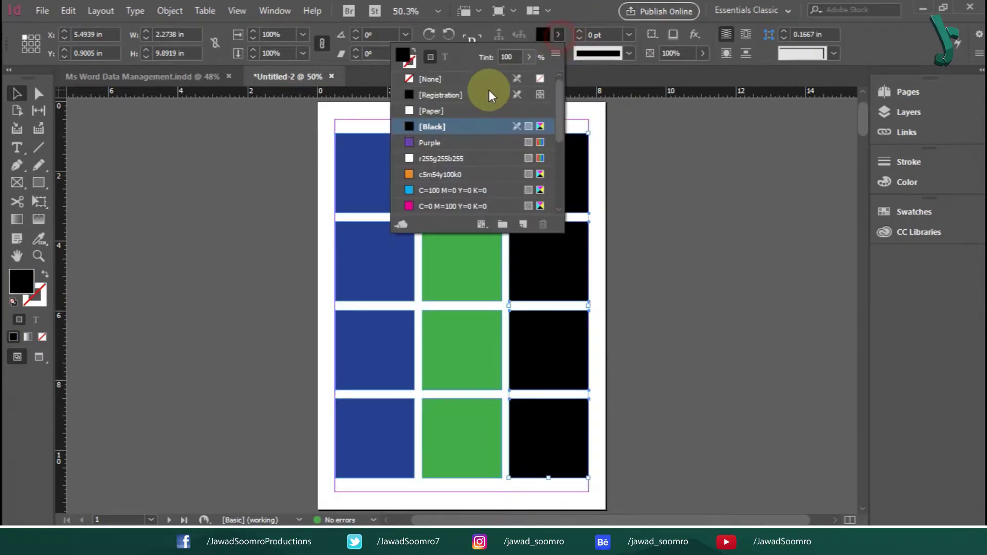
left_click(452, 142)
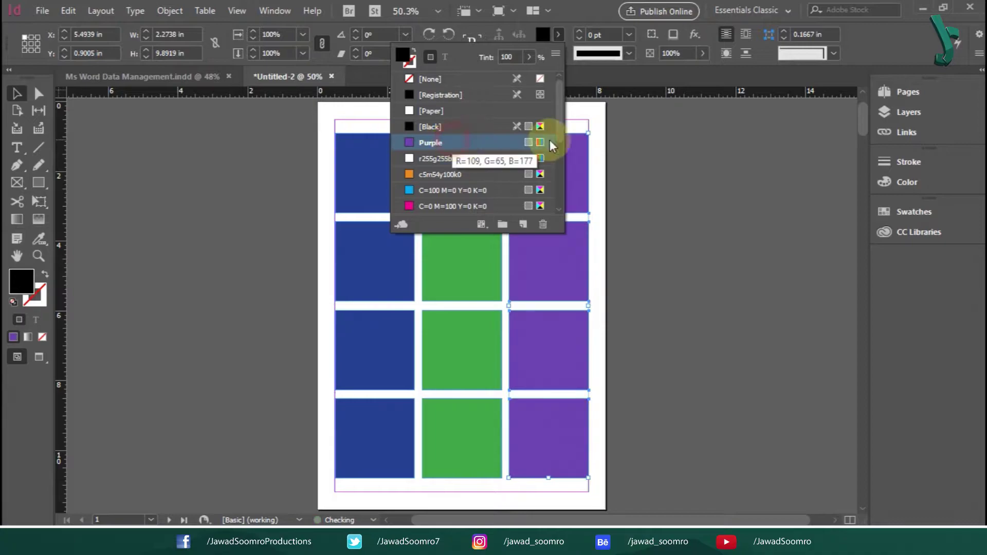
left_click(756, 204)
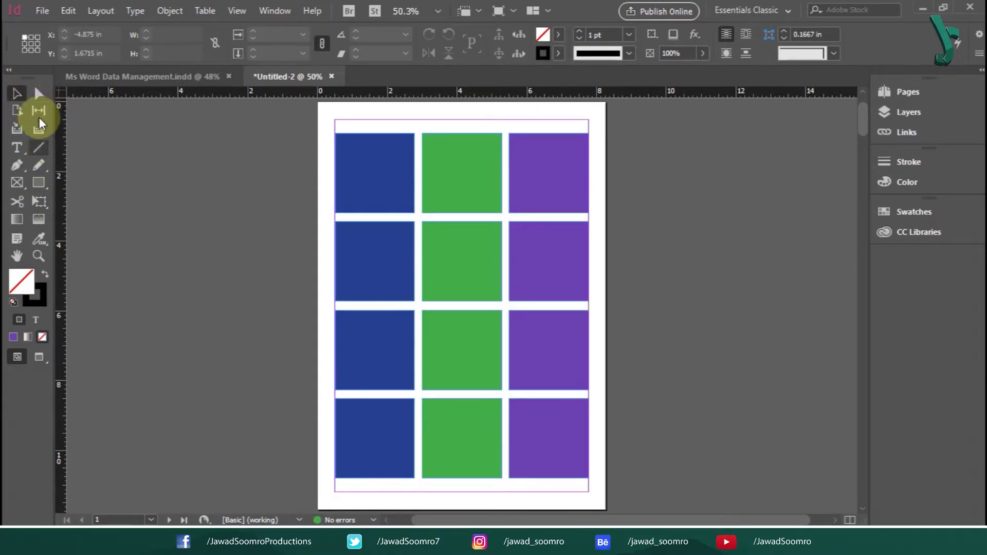
Step: Toggle the toolbox between its single-column and double-column layouts, ending with the double-column one
left_click(8, 70)
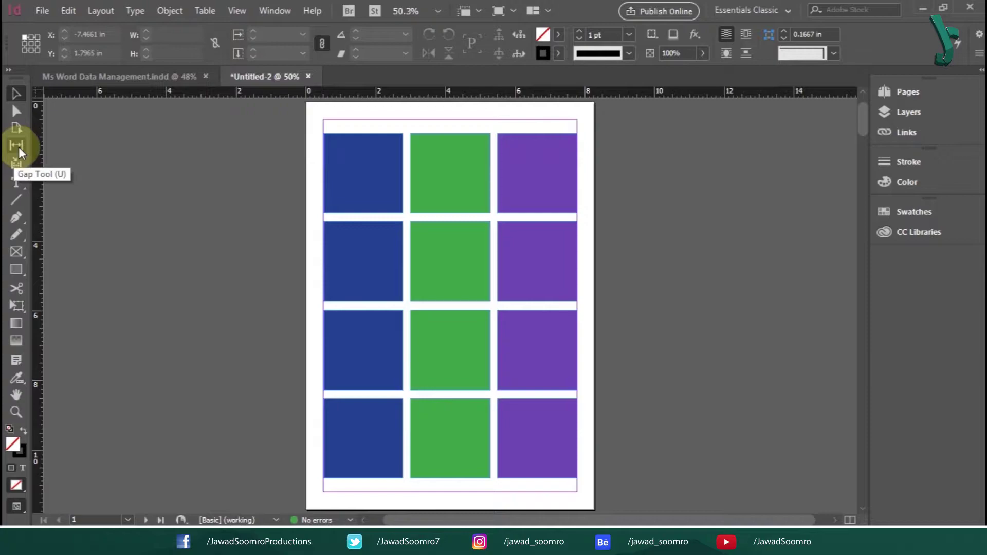
key("u")
left_click(9, 70)
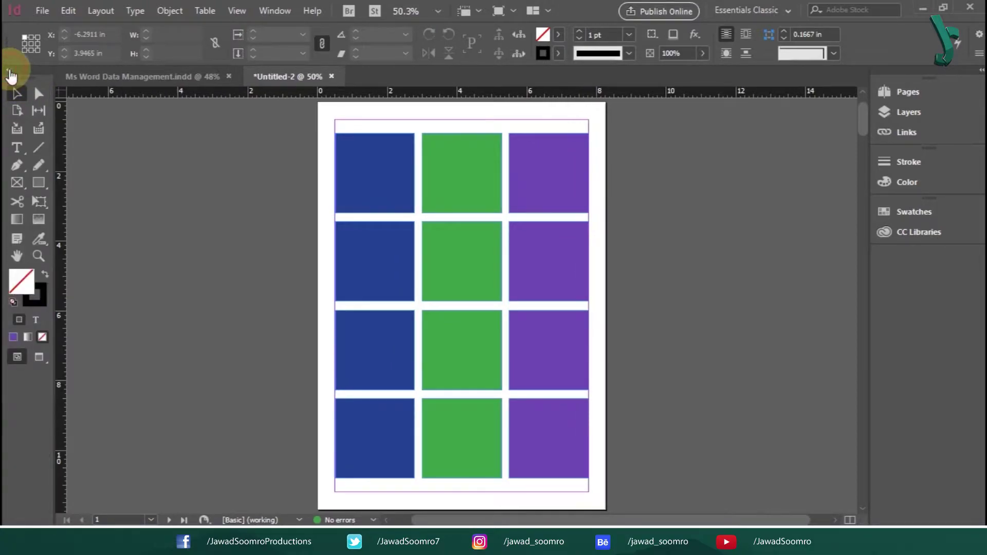
left_click(10, 72)
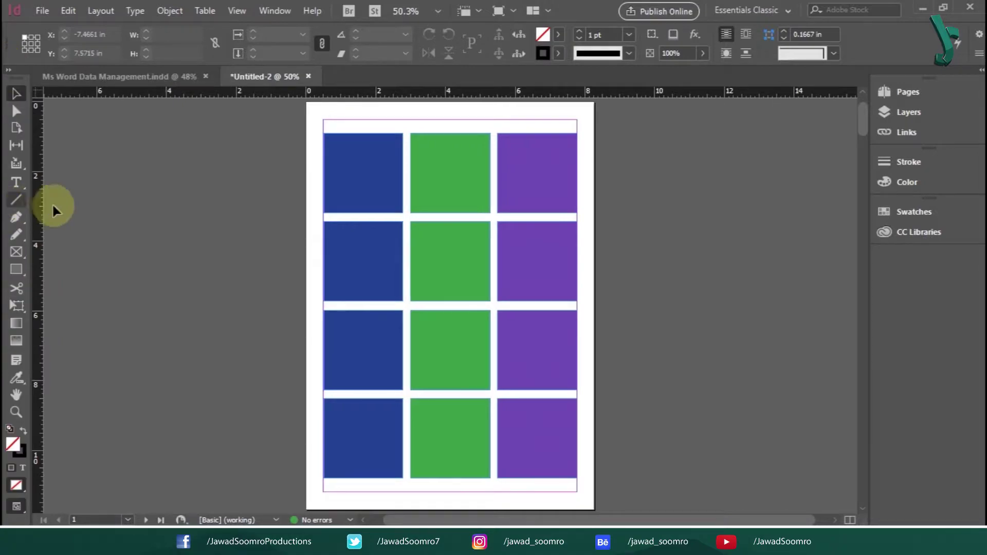
left_click(9, 71)
left_click(9, 70)
left_click(9, 70)
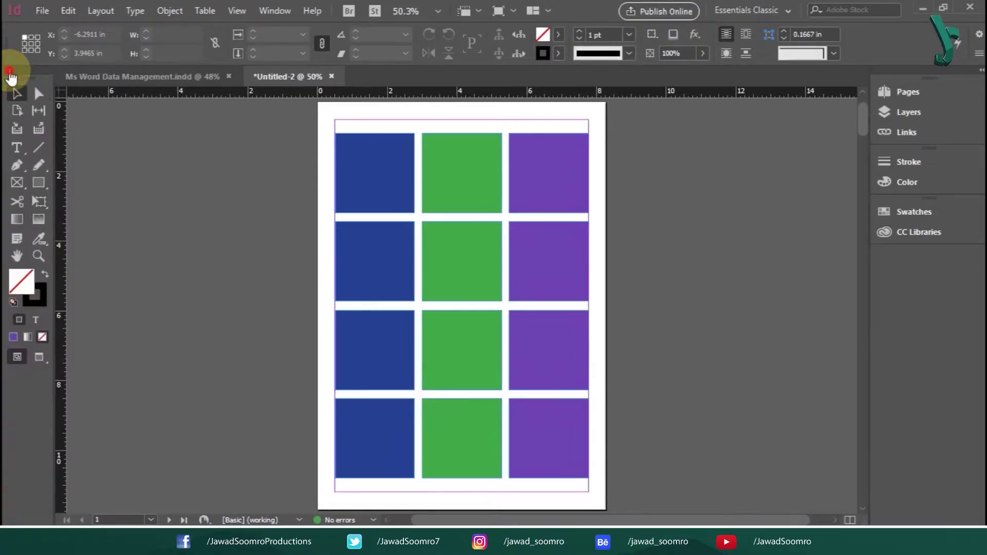
Step: Switch the toolbox to its single-column layout and activate the Gap tool
left_click(10, 71)
left_click(9, 71)
left_click(9, 71)
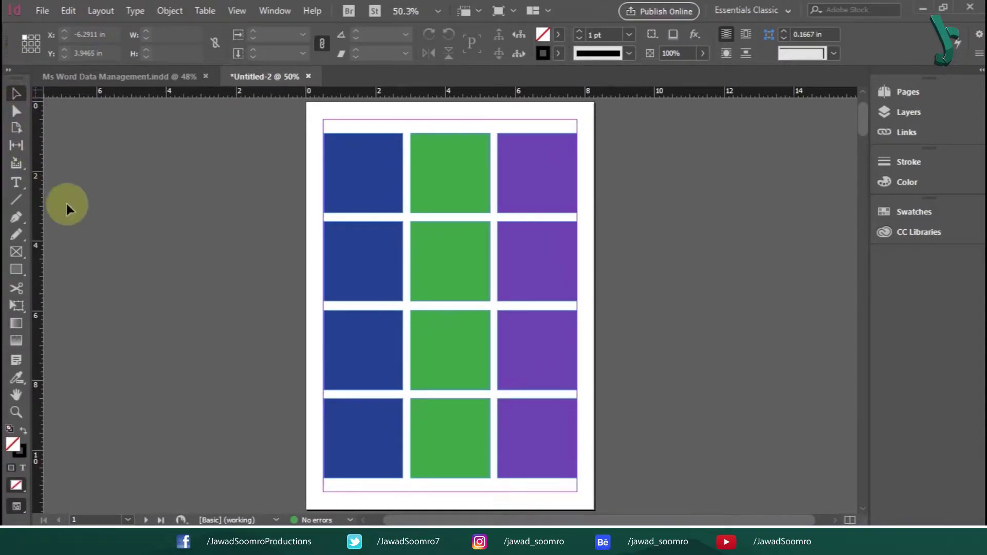
left_click(16, 163)
left_click(18, 147)
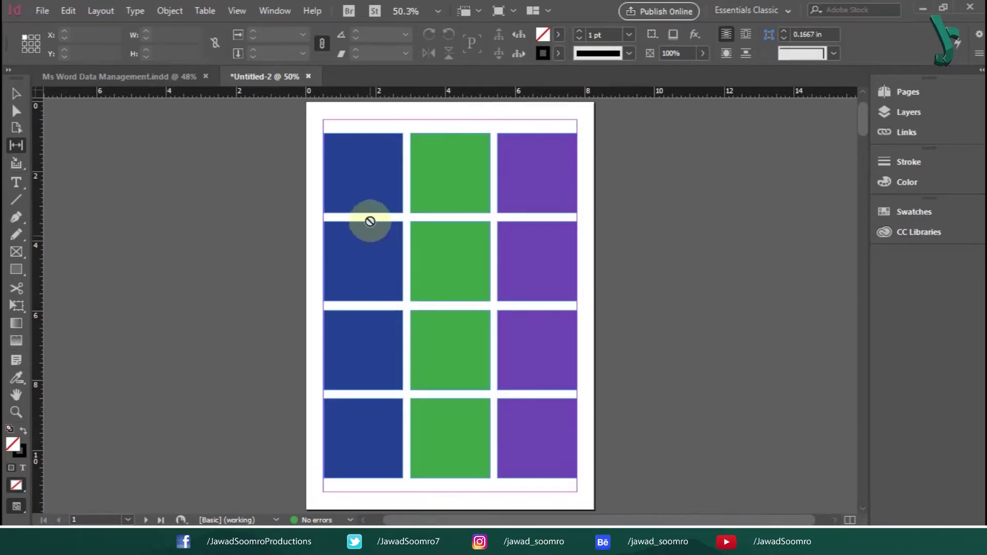
Step: Move the gap between the first and second rows upward and shift the gap between the green and purple columns sideways
left_click_drag(368, 220, 381, 193)
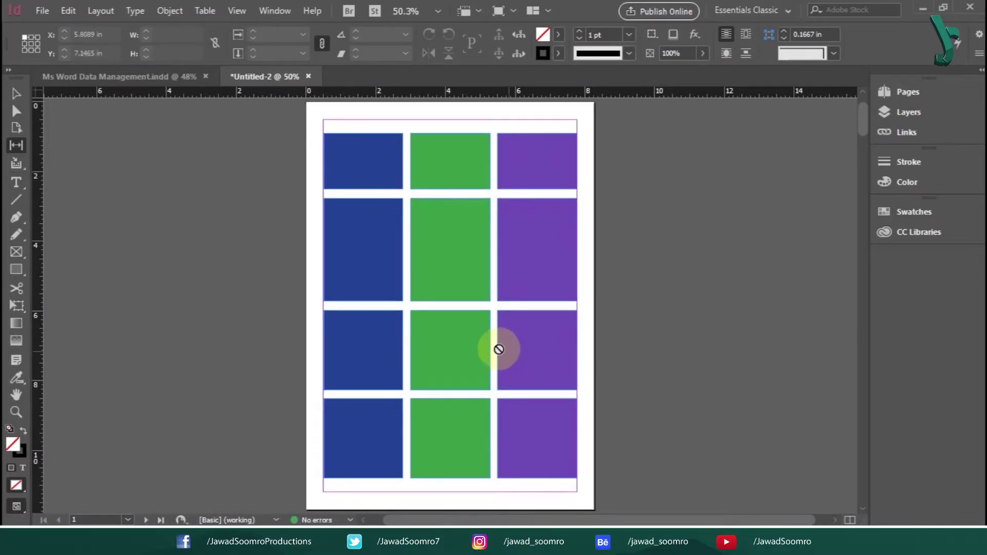
left_click_drag(497, 346, 474, 348)
left_click_drag(474, 237, 496, 257)
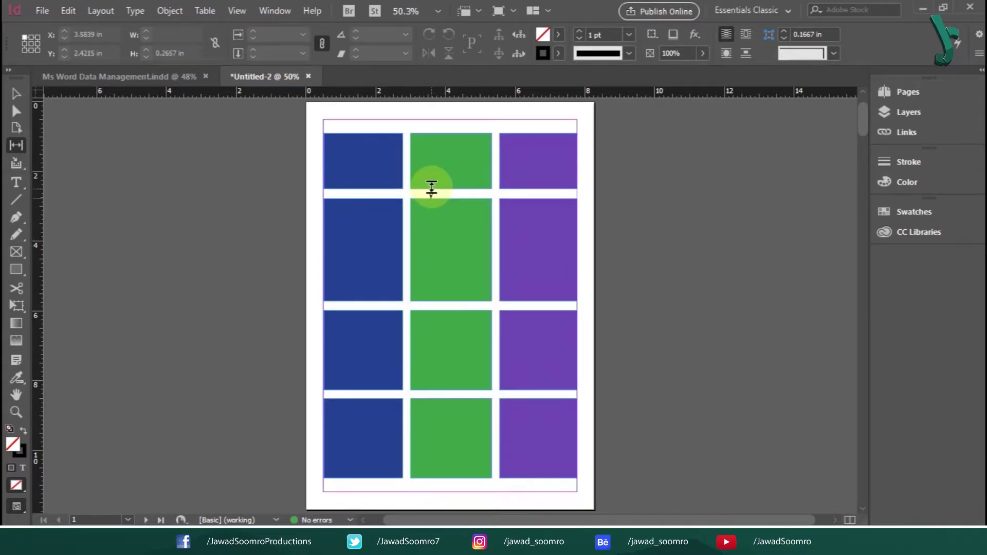
left_click_drag(404, 164, 394, 195)
mouse_move(441, 194)
left_mouse_down()
mouse_move(445, 254)
mouse_move(447, 187)
mouse_move(448, 210)
left_mouse_up()
Step: Undo the gap moves until all squares in the grid are evenly sized again
key("ctrl+z")
key("ctrl+z")
key("ctrl+z")
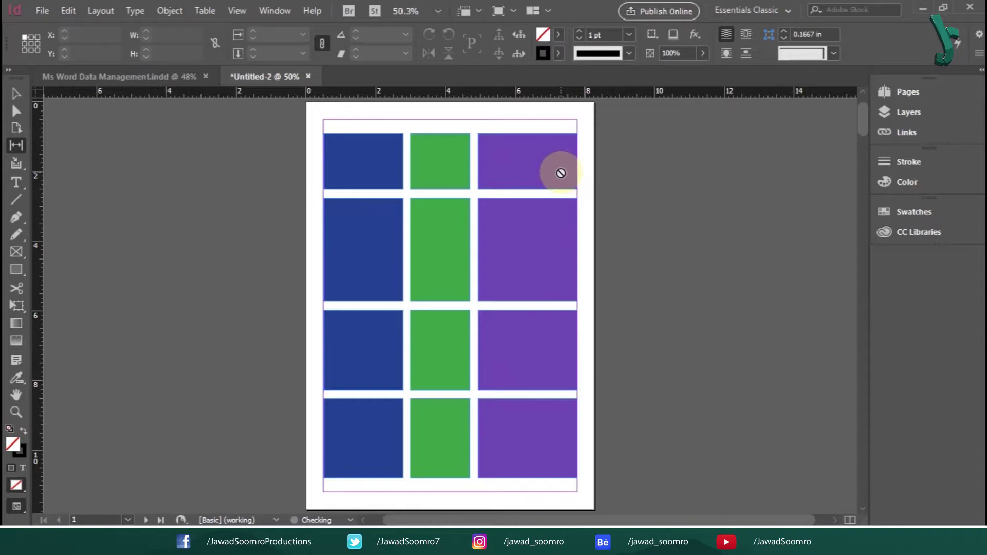
key("ctrl+z")
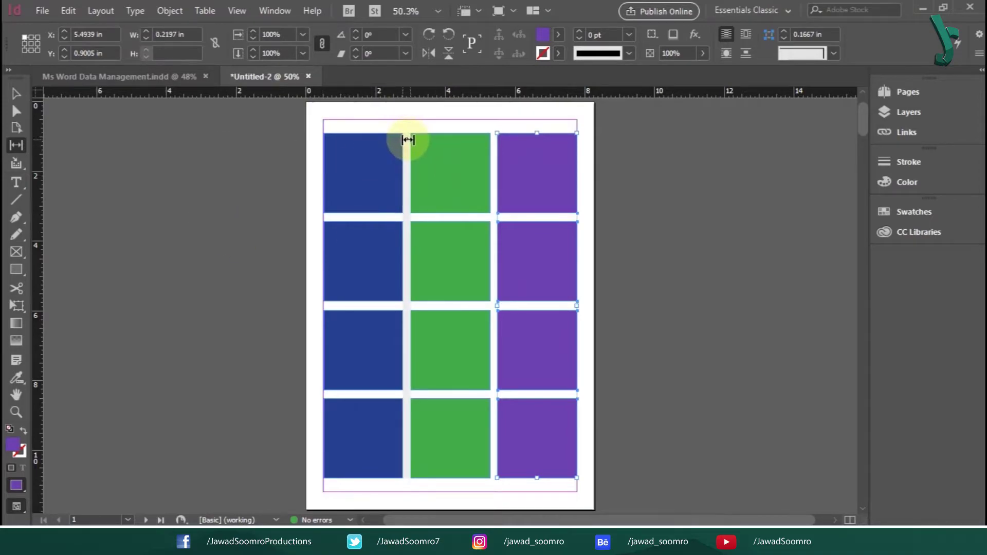
Step: Try shifting the gap between the blue and green columns and the gap between the second and third rows
left_click_drag(405, 181, 412, 201)
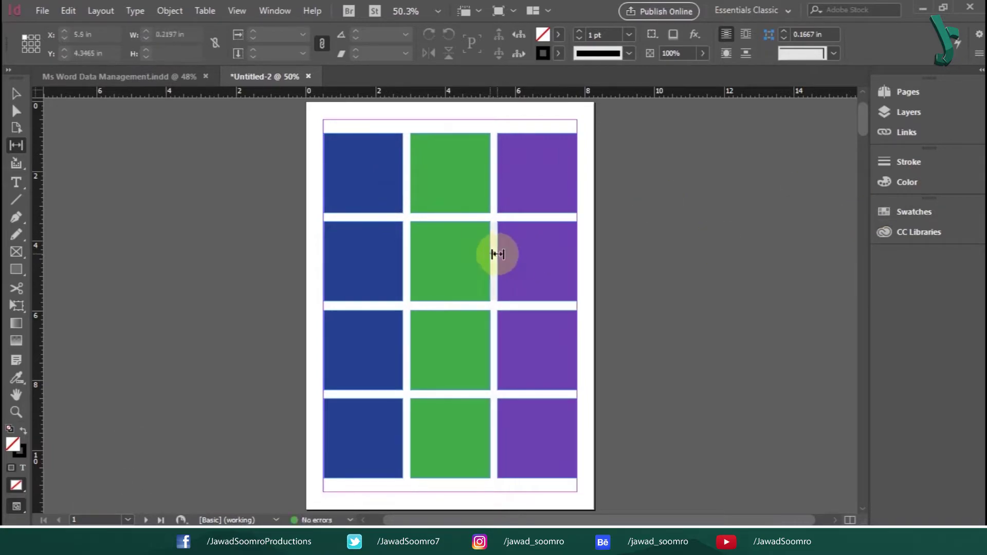
left_click_drag(438, 307, 516, 310)
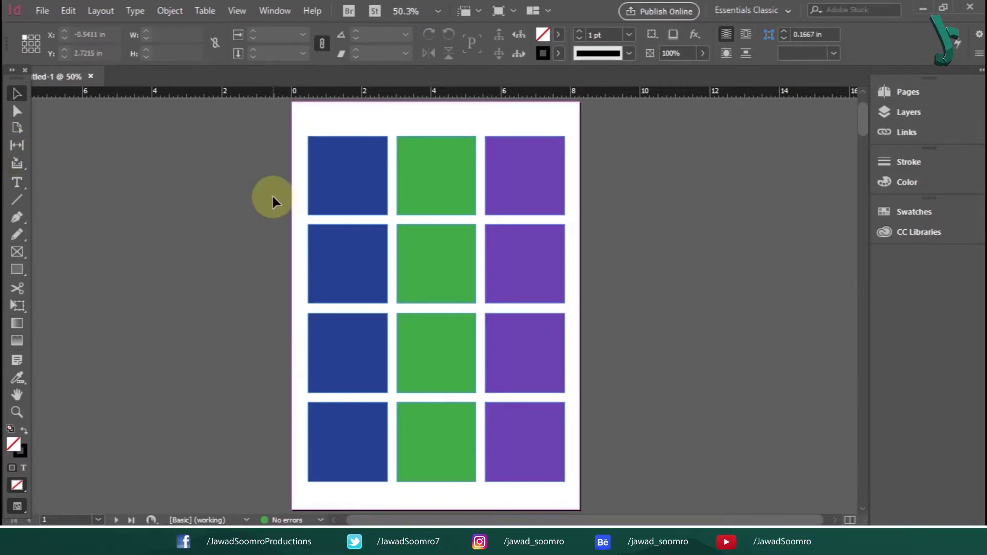
Step: Activate the Gap tool in Untitled-1 and shift the blue-green column gap and the gap below the first row
key("u")
mouse_move(392, 187)
left_mouse_down()
mouse_move(418, 185)
mouse_move(384, 197)
left_mouse_up()
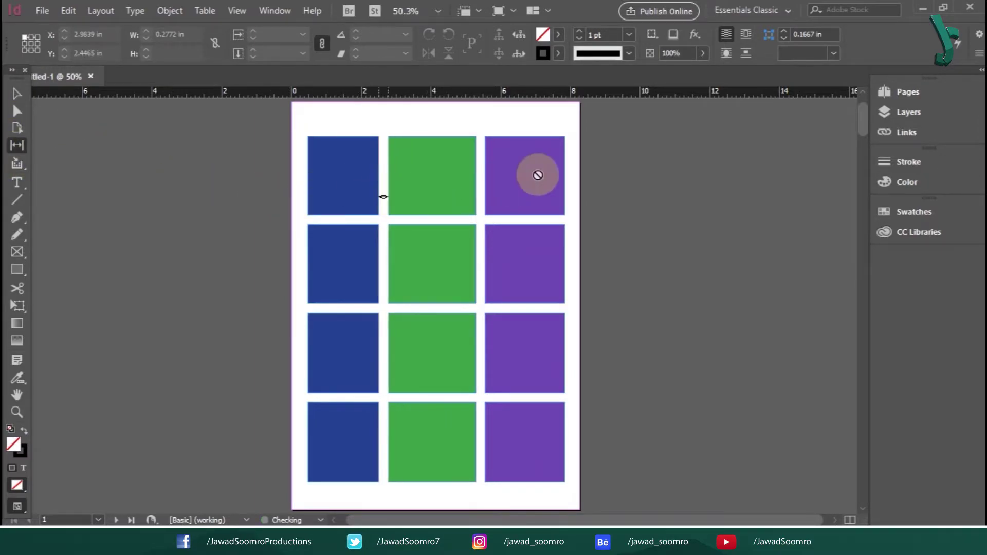
mouse_move(458, 214)
left_mouse_down()
mouse_move(459, 244)
mouse_move(455, 196)
mouse_move(442, 224)
left_mouse_up()
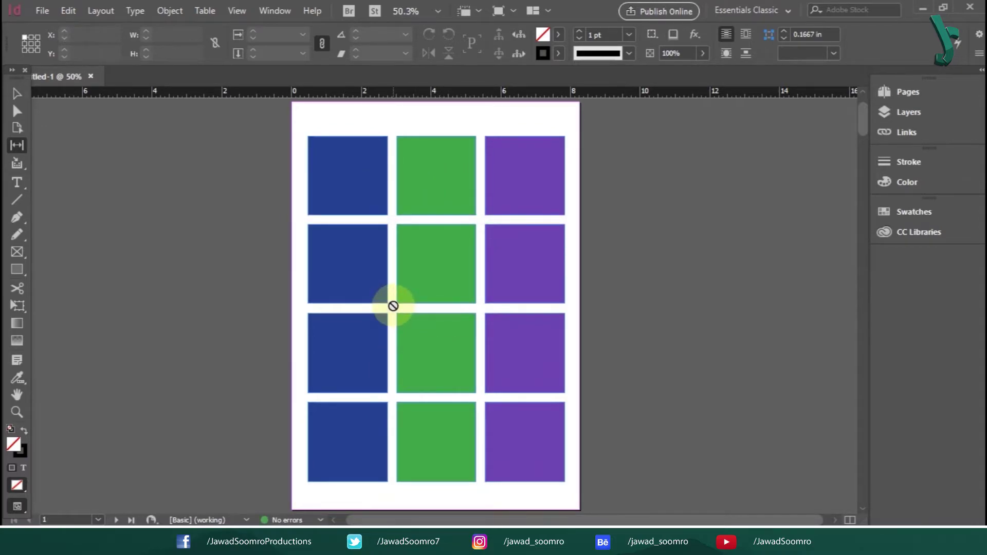
Step: Try resizing the two upper row gaps and the blue-green column gap instead of moving them
left_click(432, 307)
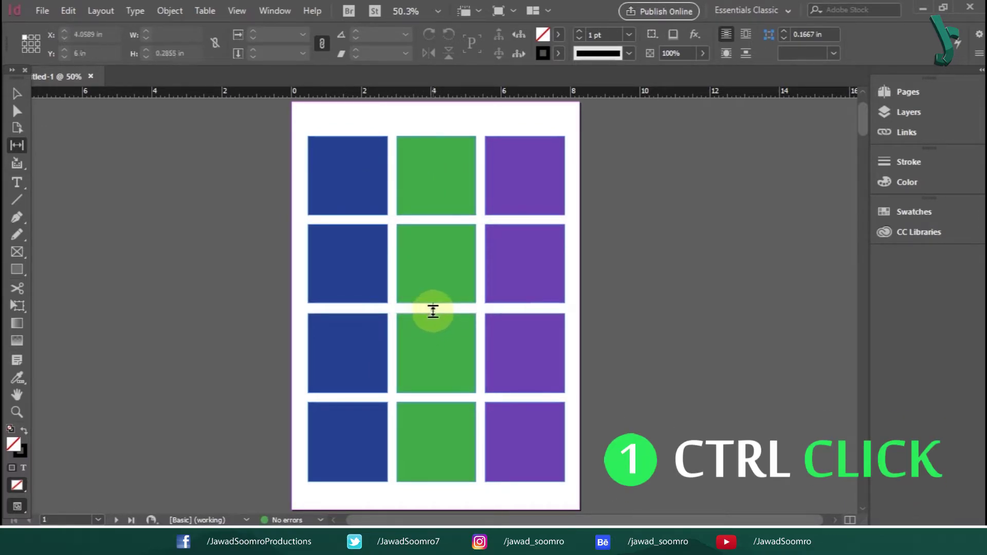
left_click_drag(433, 311, 536, 311)
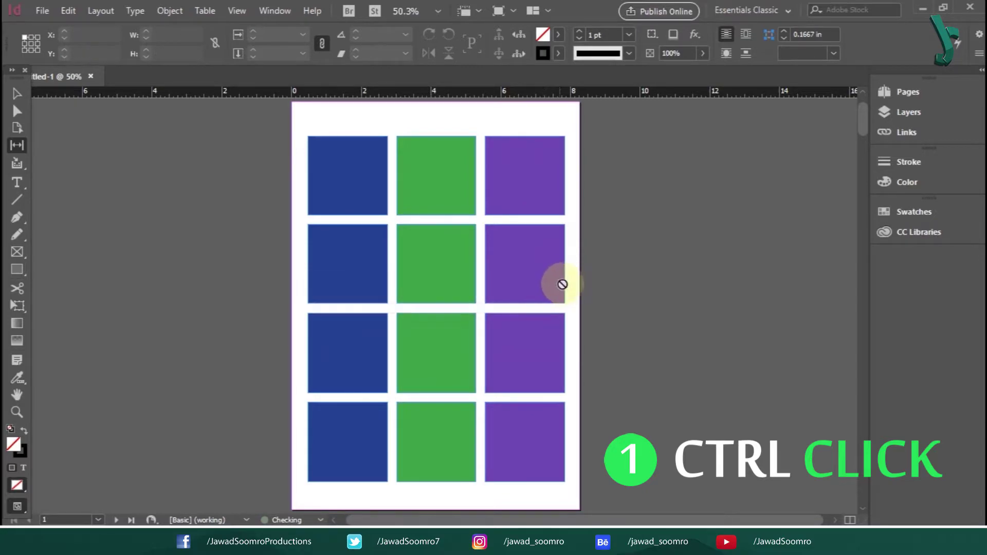
mouse_move(451, 216)
left_mouse_down()
mouse_move(452, 251)
mouse_move(452, 219)
left_mouse_up()
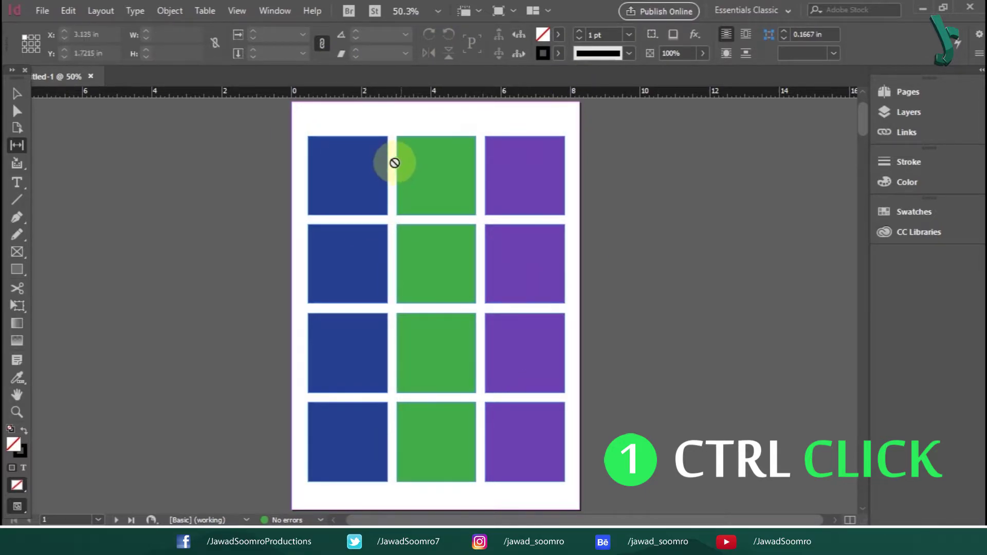
left_click_drag(389, 162, 406, 227)
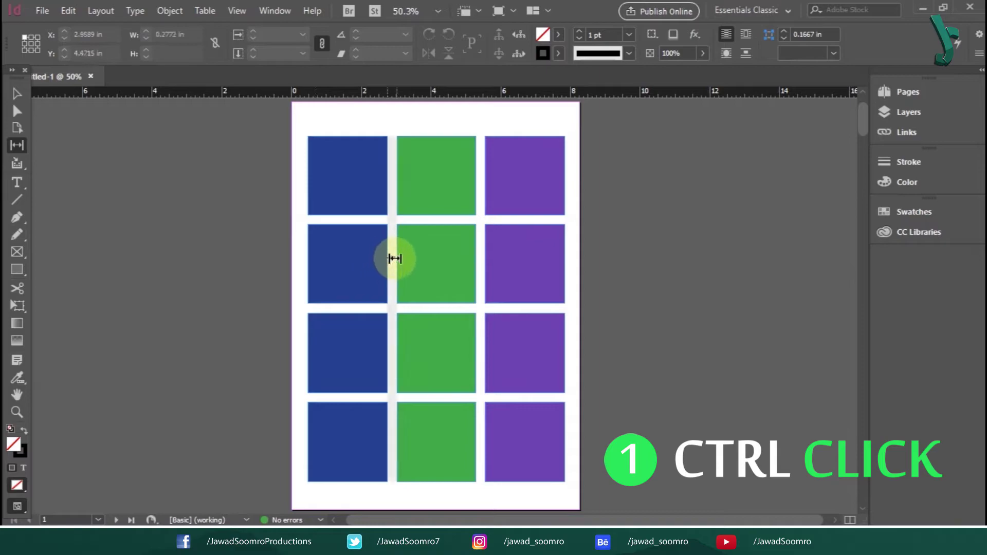
Step: Move the gap between the second and third rows upward and return it to even spacing, doing this twice
left_click_drag(387, 261, 354, 290)
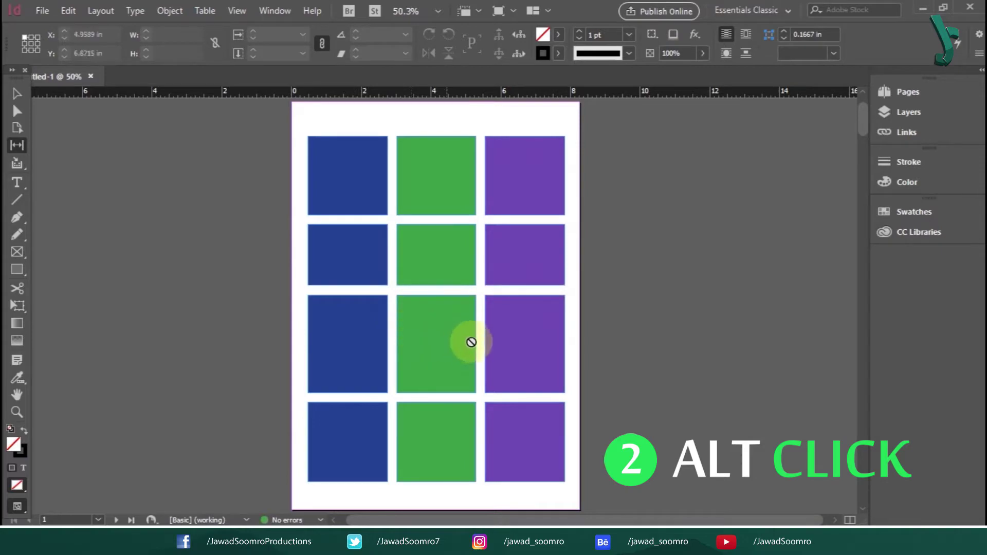
mouse_move(502, 291)
left_mouse_down()
mouse_move(502, 316)
mouse_move(507, 308)
left_mouse_up()
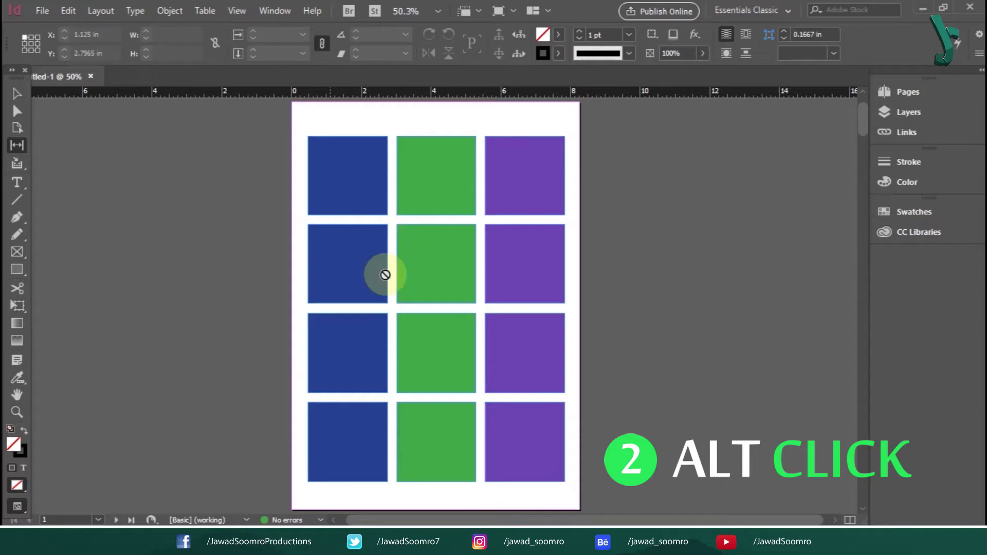
left_click_drag(390, 260, 352, 291)
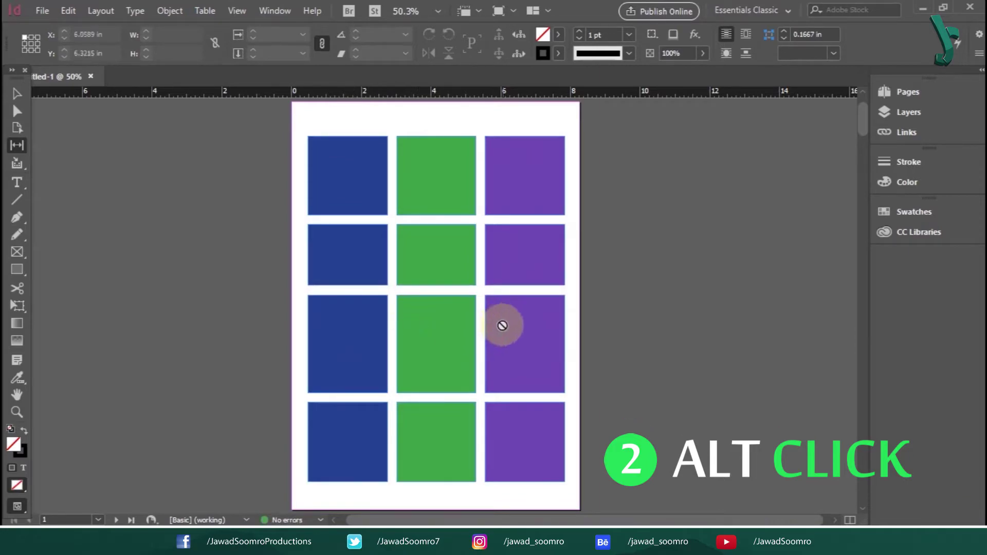
mouse_move(502, 290)
left_mouse_down()
mouse_move(502, 321)
mouse_move(504, 309)
left_mouse_up()
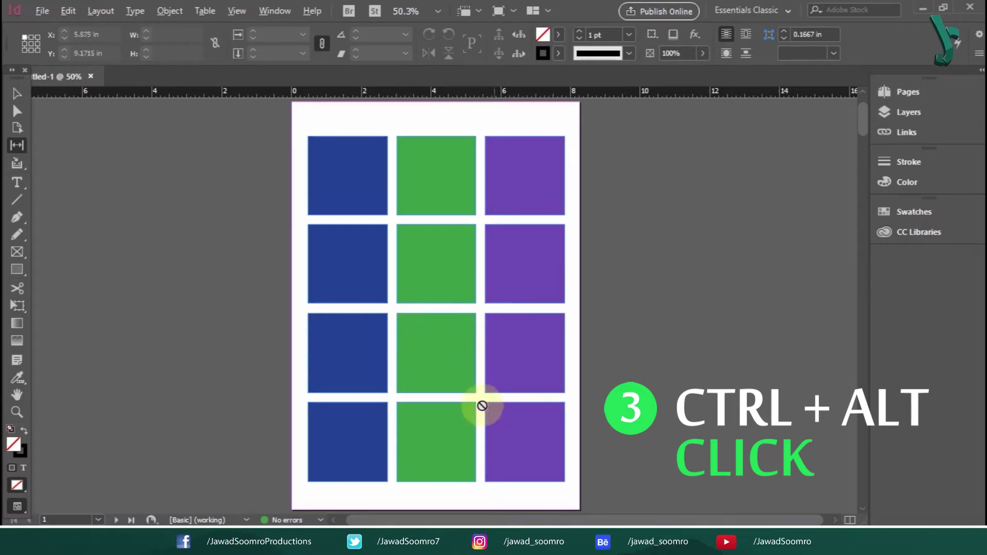
Step: Close the gap between the second-row green and purple squares while keeping both squares' sizes, and undo it
left_click_drag(481, 408, 442, 460)
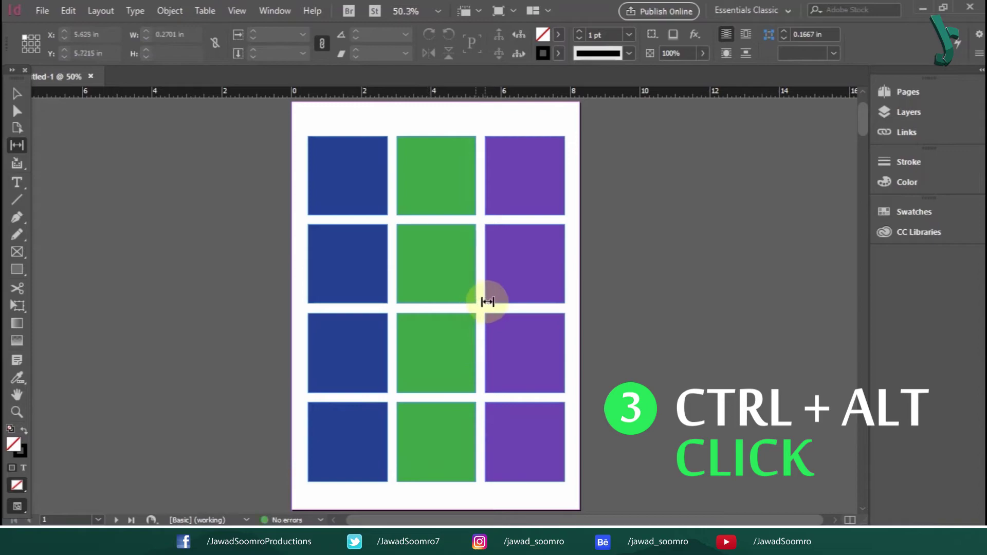
left_click_drag(482, 303, 407, 371)
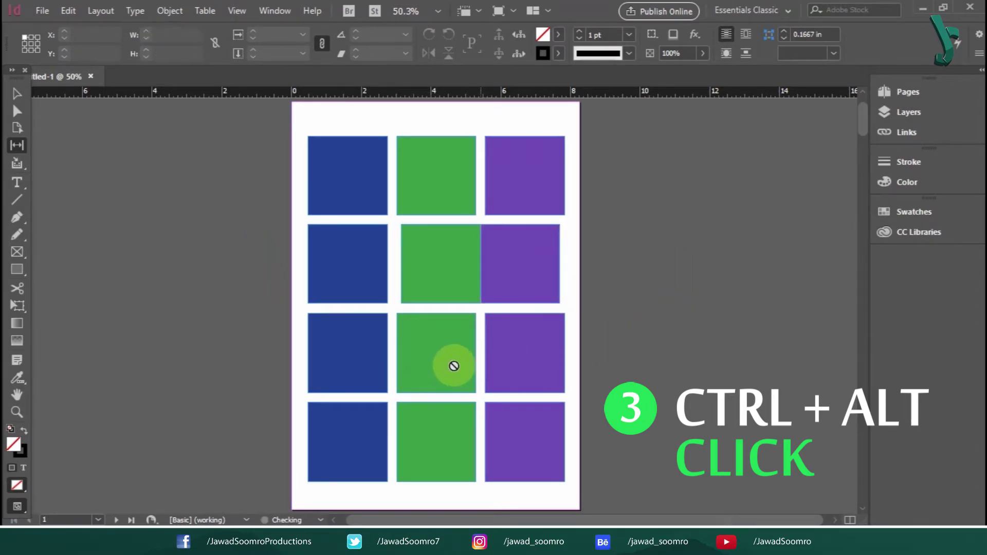
key("ctrl+z")
Step: Try resizing both column gaps and the gap below the second row while moving the adjacent squares
left_click_drag(395, 171, 393, 226)
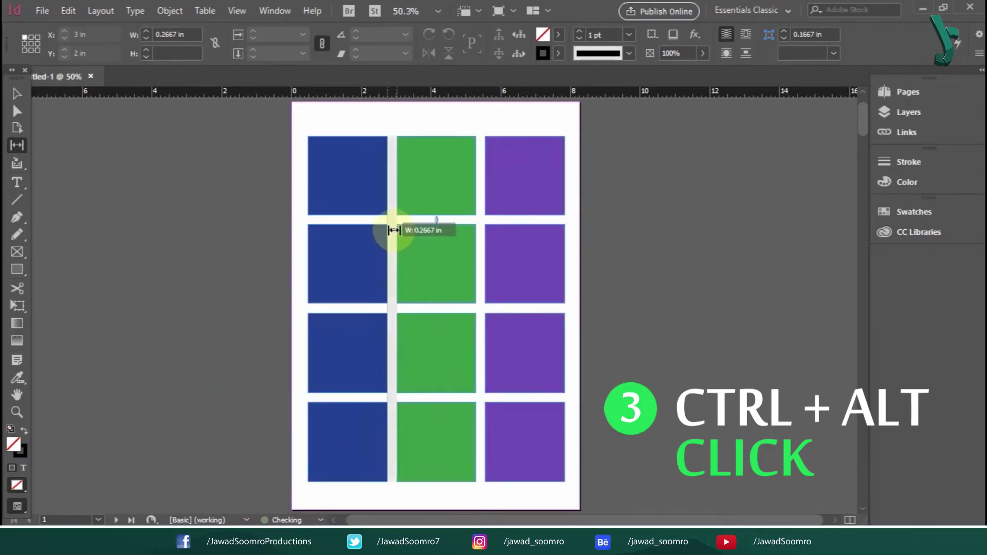
left_click_drag(465, 185, 483, 238)
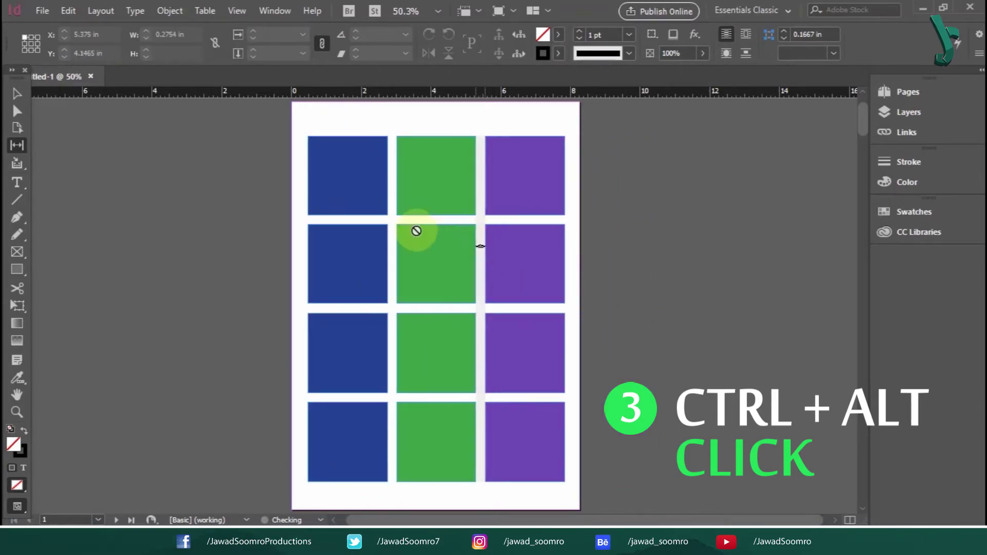
mouse_move(392, 253)
left_mouse_down()
mouse_move(405, 247)
mouse_move(342, 261)
mouse_move(403, 257)
mouse_move(335, 267)
mouse_move(393, 269)
left_mouse_up()
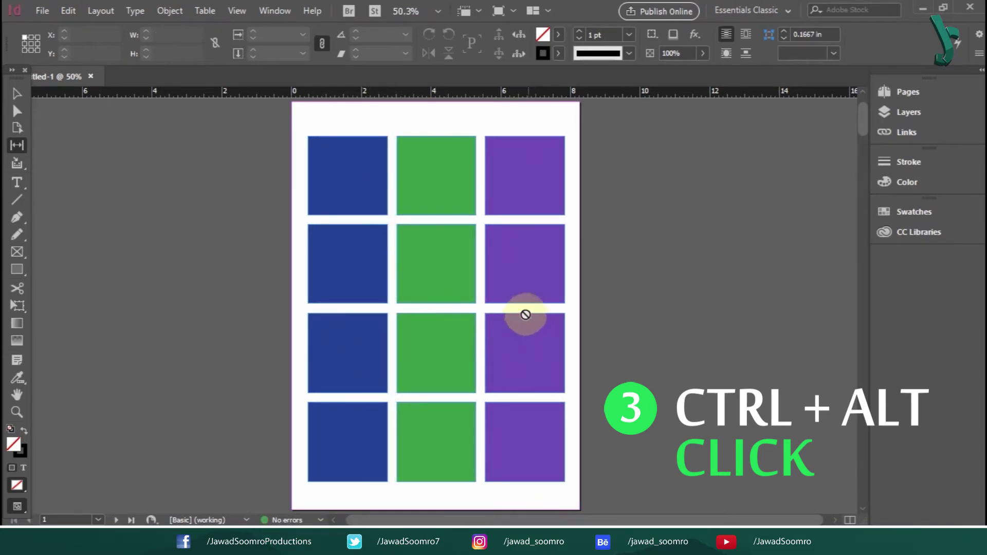
mouse_move(508, 309)
left_mouse_down()
mouse_move(510, 194)
mouse_move(509, 381)
mouse_move(519, 157)
mouse_move(511, 404)
mouse_move(505, 311)
left_mouse_up()
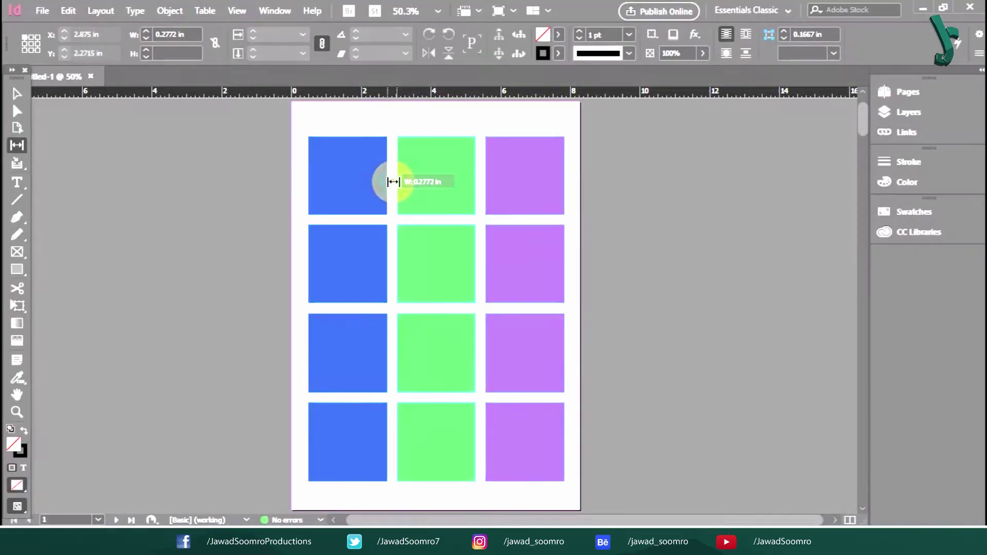
Step: Shift the blue-green gap in the second row only, restore it, and nudge the gap between the second and third rows
left_click_drag(386, 180, 337, 236)
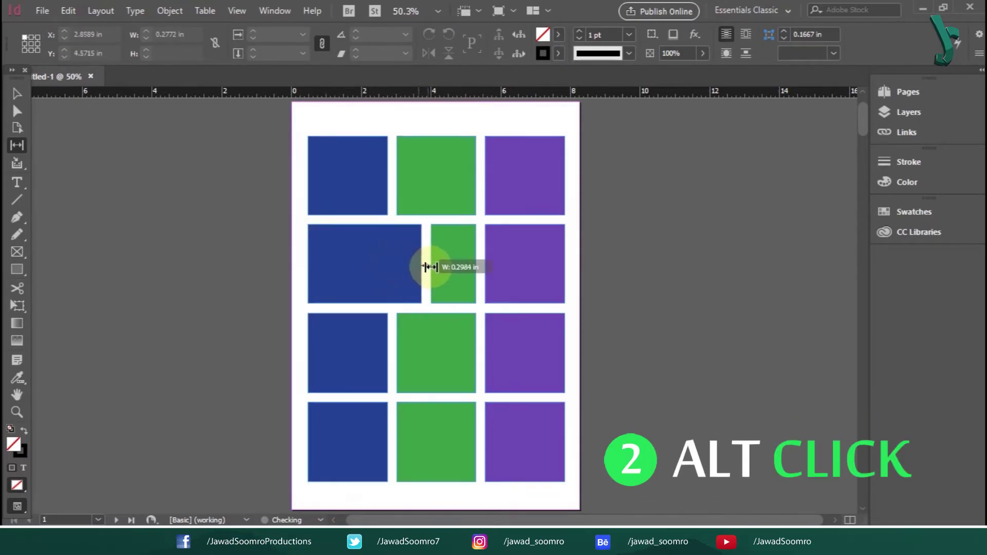
left_click_drag(427, 267, 353, 289)
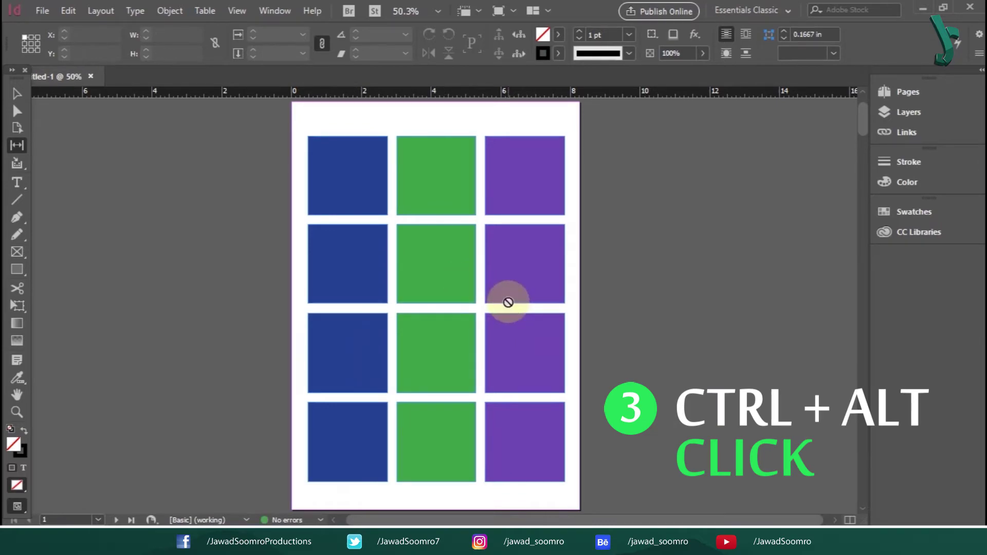
mouse_move(509, 309)
left_mouse_down()
mouse_move(509, 194)
mouse_move(508, 360)
mouse_move(520, 176)
mouse_move(508, 403)
mouse_move(507, 309)
left_mouse_up()
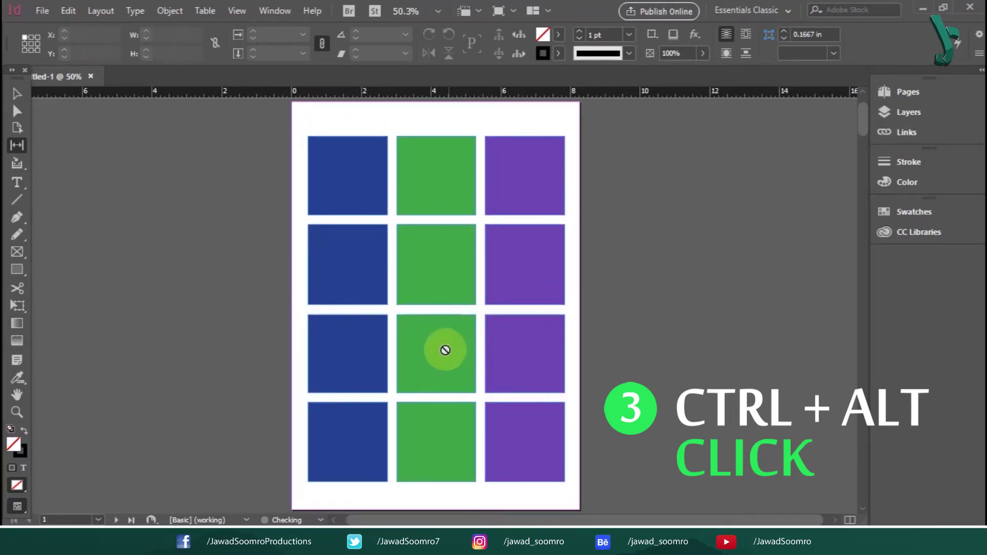
left_click_drag(391, 258, 634, 282)
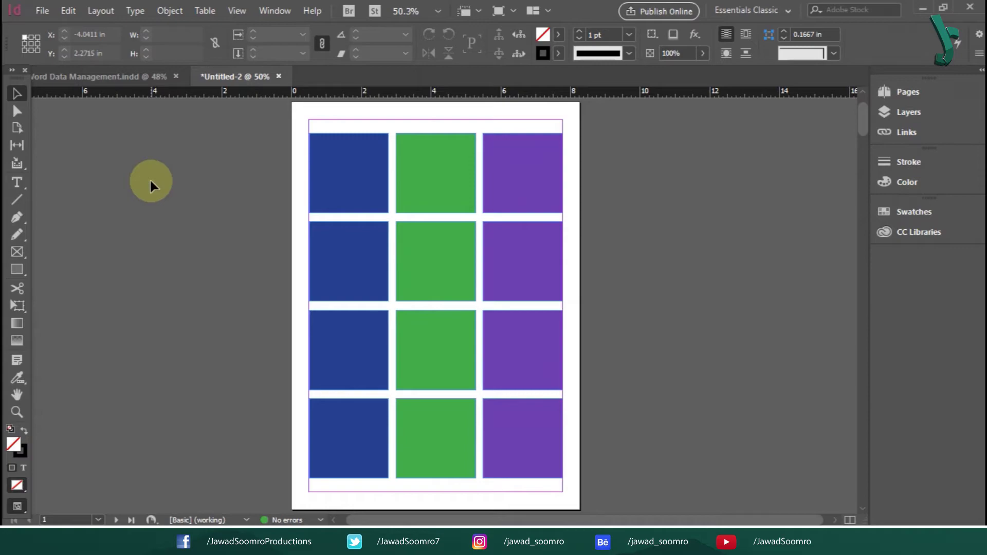
Step: In Untitled-2, shift the gap between the green and purple columns with the Gap tool, undo it, and try the middle row gap
left_click_drag(150, 181, 387, 425)
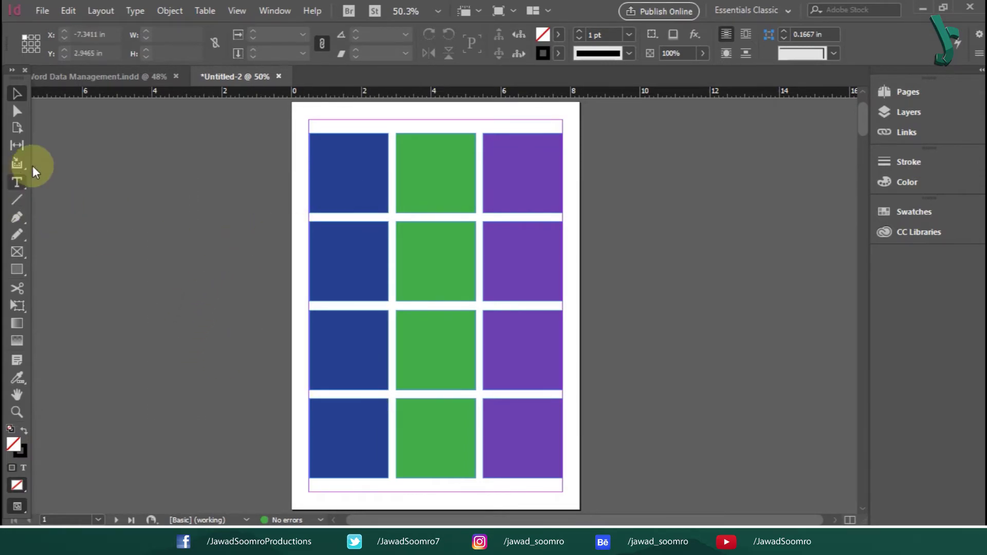
key("u")
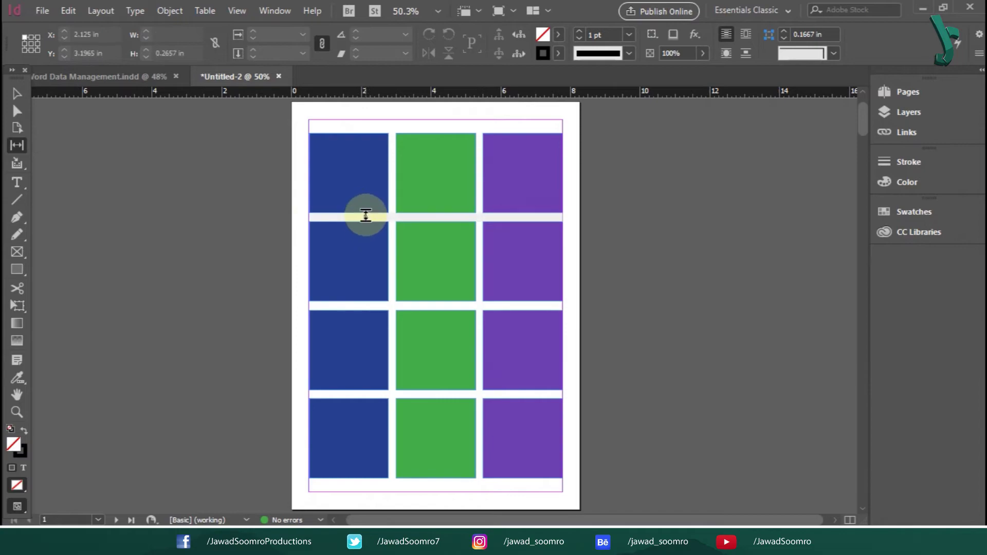
left_click_drag(479, 177, 508, 188)
key("ctrl+z")
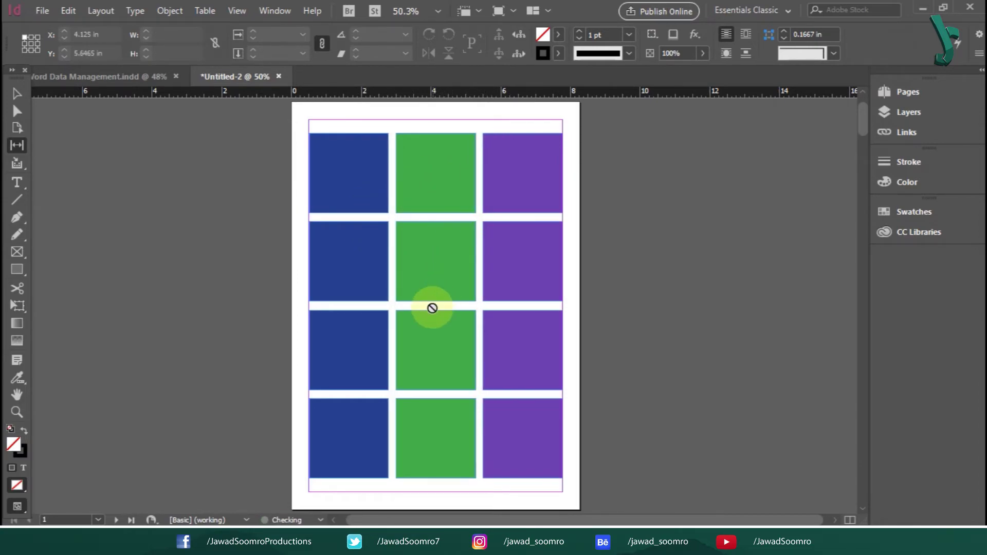
left_click_drag(426, 305, 452, 305)
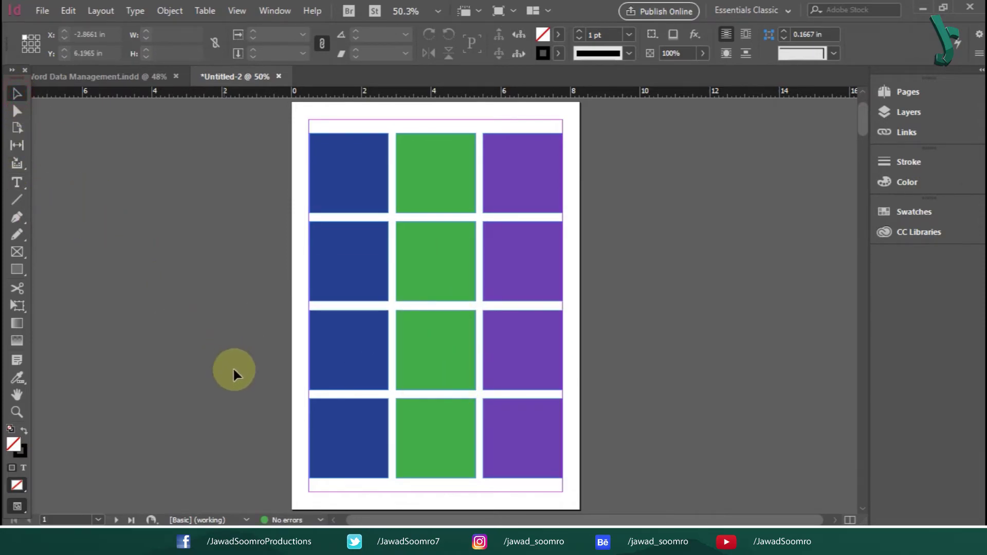
Step: Use the Selection tool to move individual purple, green and blue squares out of their places in the grid
key("v")
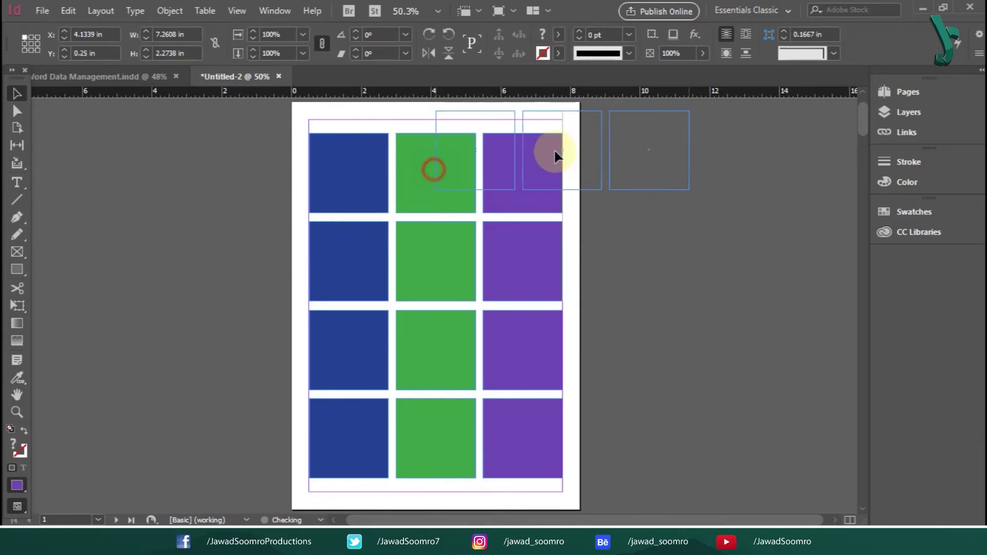
left_click_drag(540, 266, 684, 252)
left_click_drag(455, 267, 213, 335)
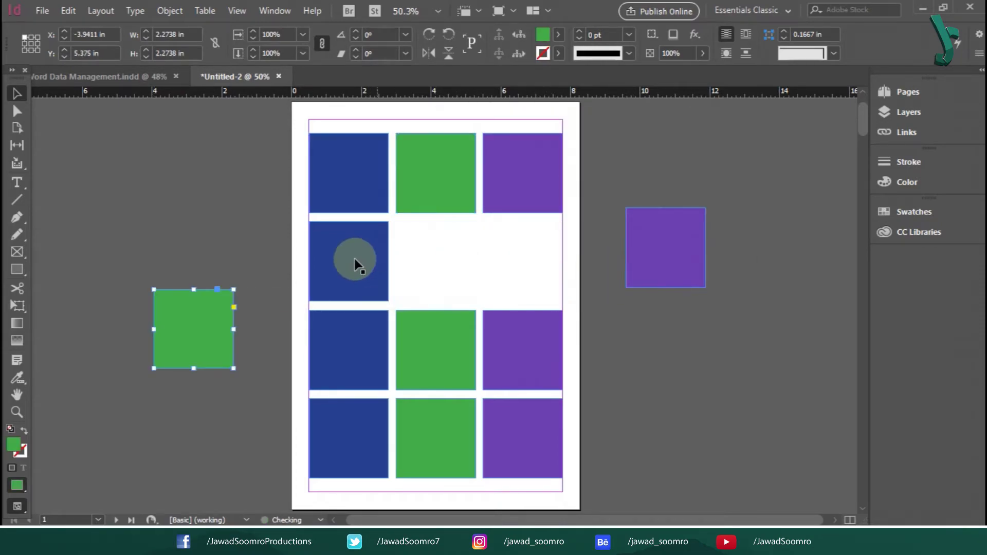
left_click_drag(359, 260, 565, 250)
left_click_drag(427, 339, 336, 225)
left_click_drag(356, 345, 427, 341)
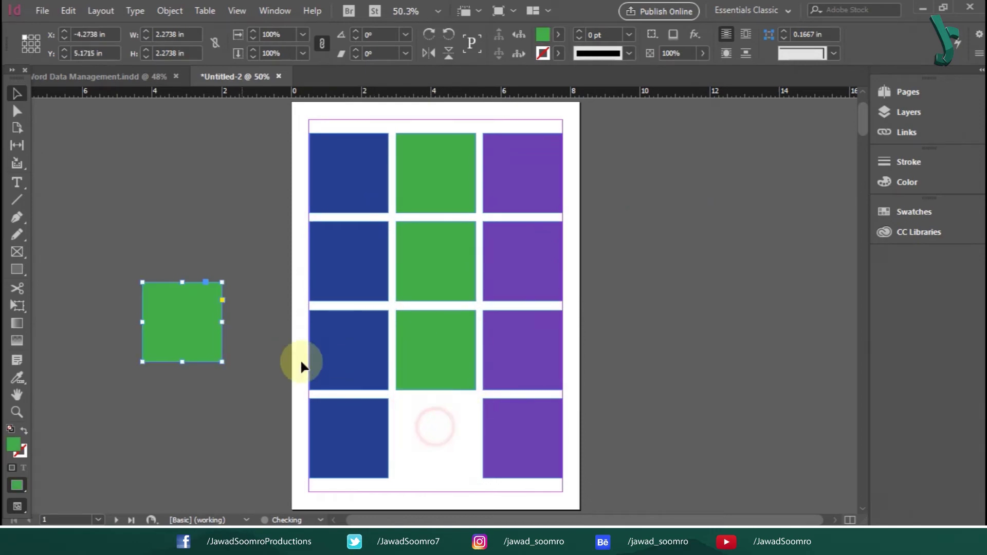
Step: Move the bottom-row blue square off the page, undo the move and clear the selection
left_click_drag(366, 447, 253, 359)
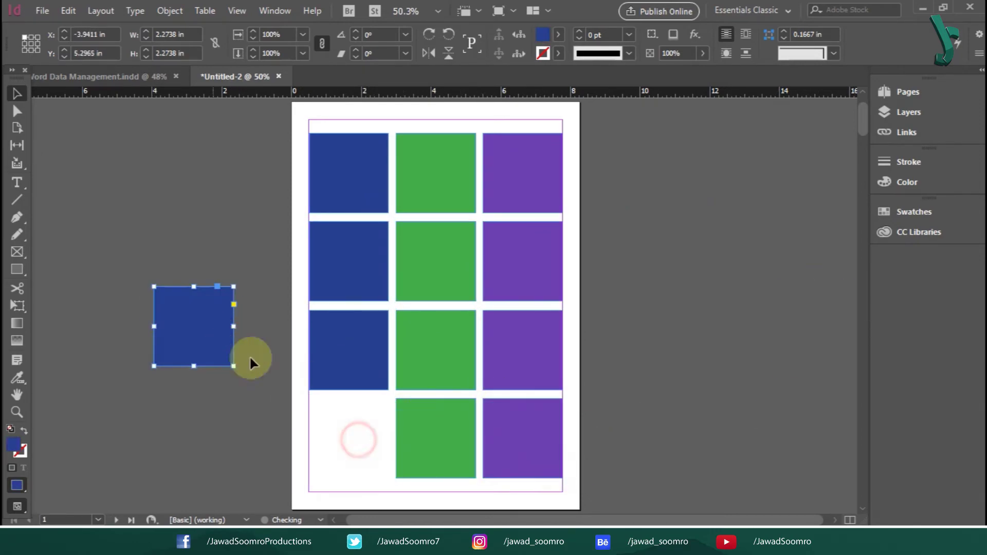
key("ctrl+z")
left_click(646, 334)
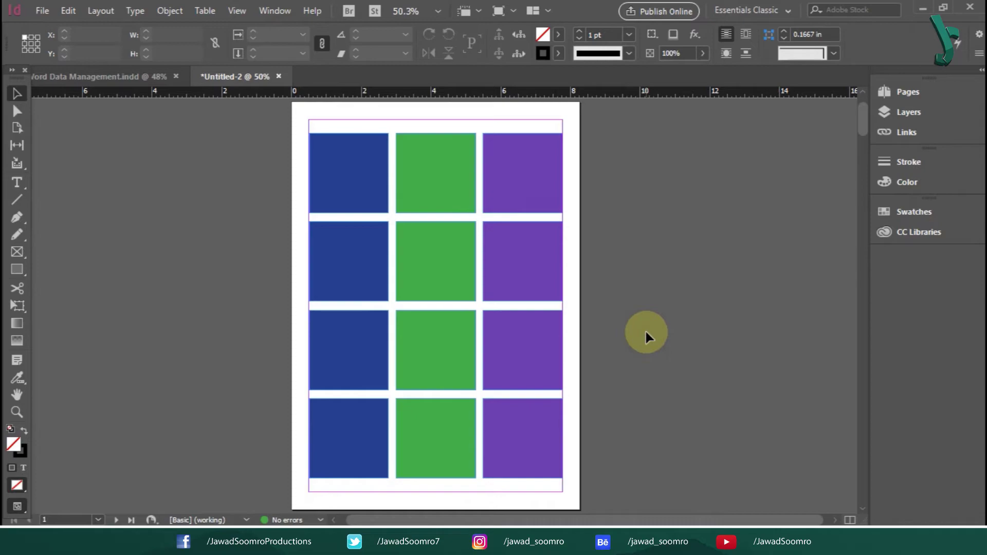
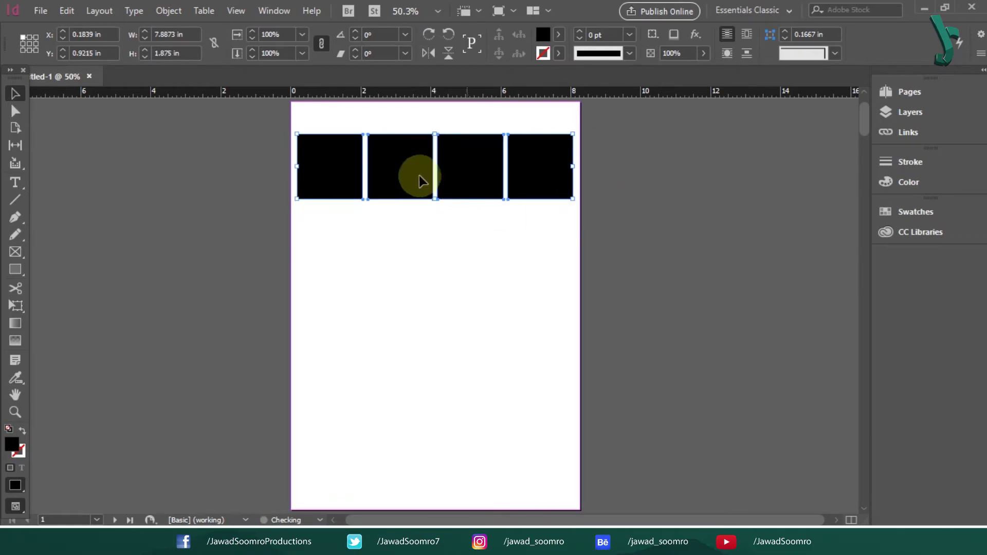
Step: Duplicate the row of four black squares down the page to build an evenly spaced five-row grid
left_click_drag(415, 172, 396, 448)
left_click_drag(709, 151, 811, 312)
Step: Fill the first column with green C=75 M=5 Y=100 K=0 and the second column with blue C=100 M=90 Y=10 K=0
left_click_drag(265, 138, 362, 506)
left_click(559, 34)
scroll(553, 112, "down", 3)
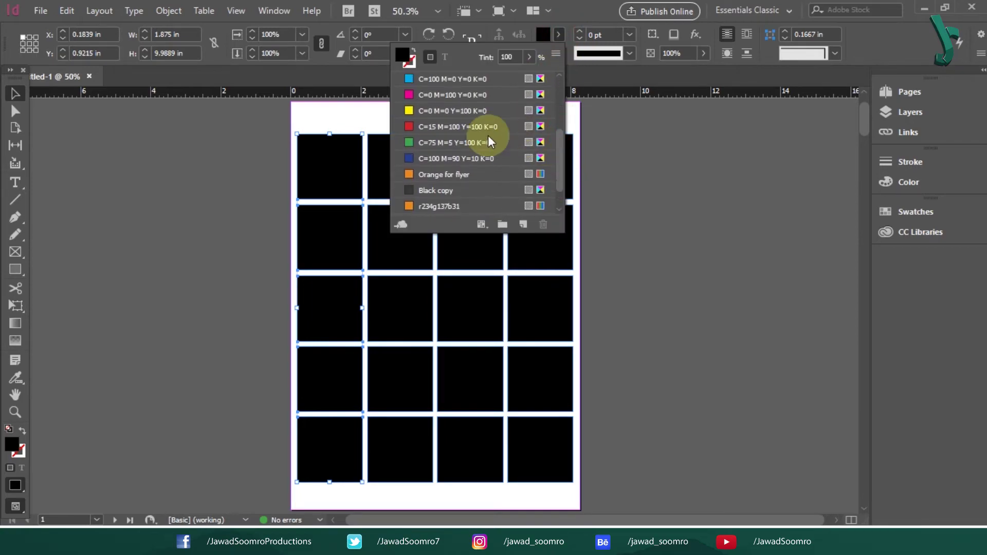
left_click(494, 140)
left_click(287, 121)
left_click_drag(386, 511, 406, 477)
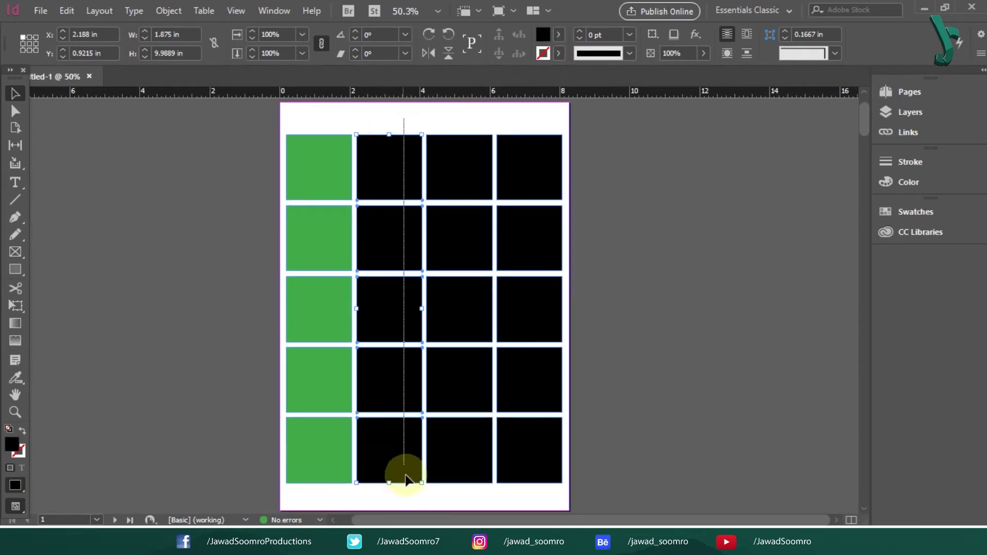
left_click(560, 35)
scroll(553, 154, "down", 3)
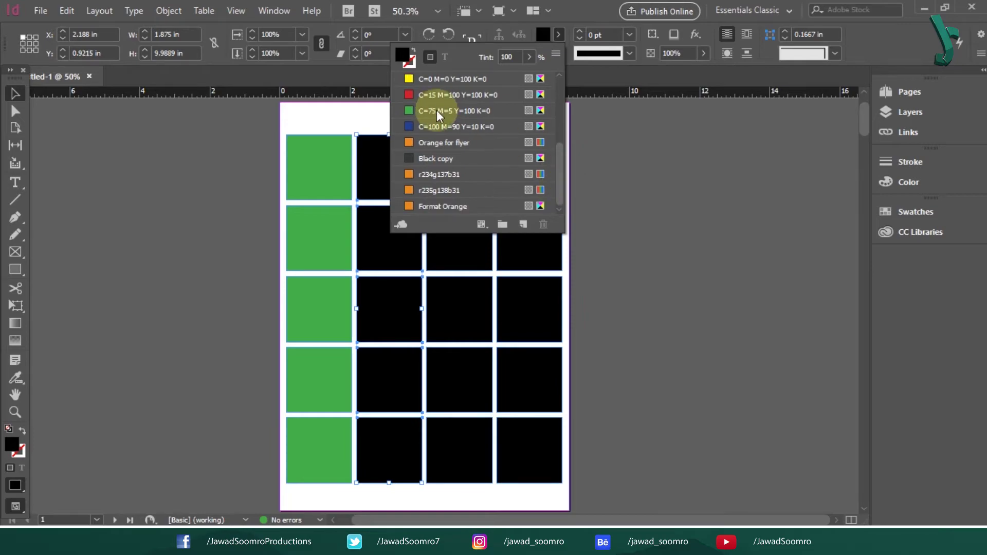
left_click(438, 110)
Step: Fill the third column with red C=15 M=100 Y=100 K=0 and the fourth column with Purple
left_click_drag(479, 132, 483, 488)
left_click(560, 35)
scroll(549, 126, "down", 3)
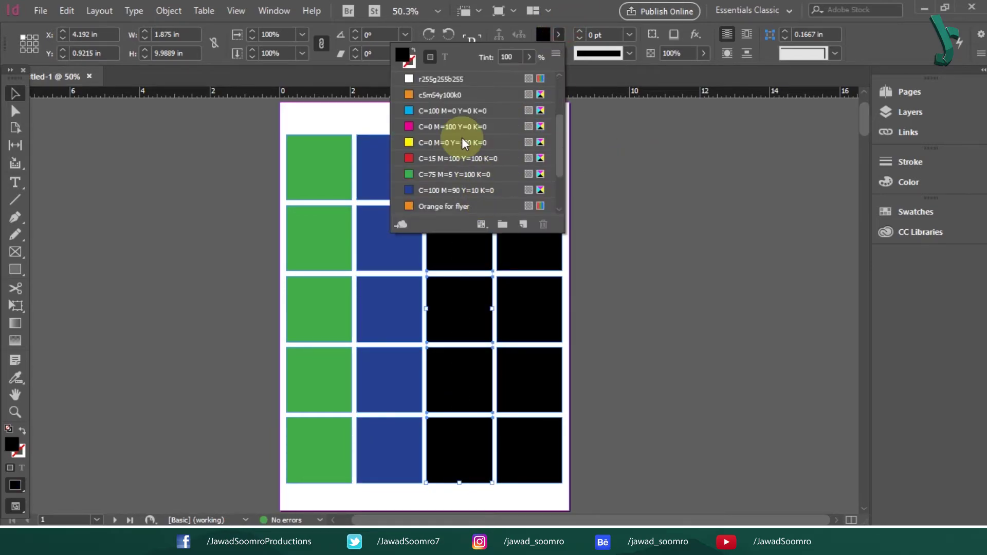
left_click(452, 154)
left_click_drag(509, 126, 512, 488)
left_click(560, 35)
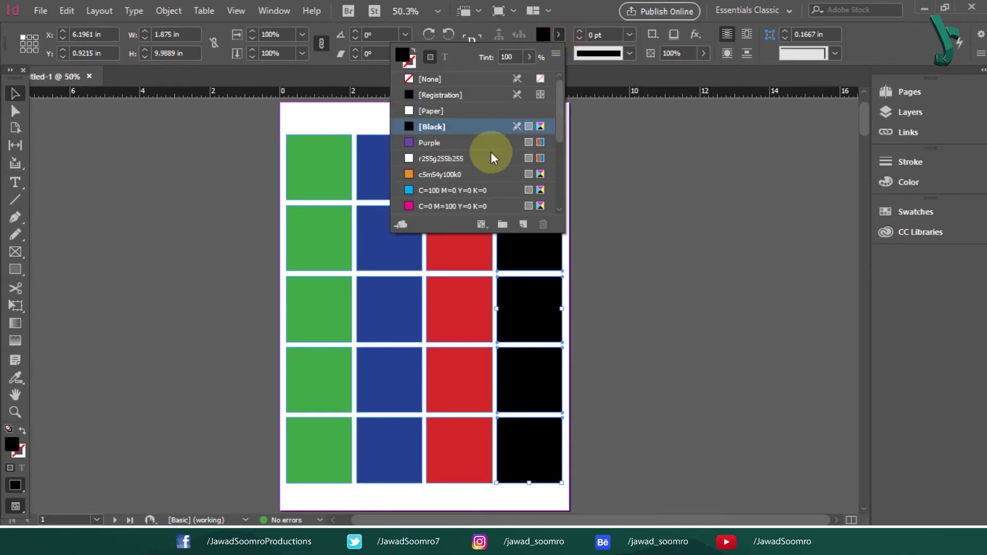
left_click(486, 143)
left_click(203, 191)
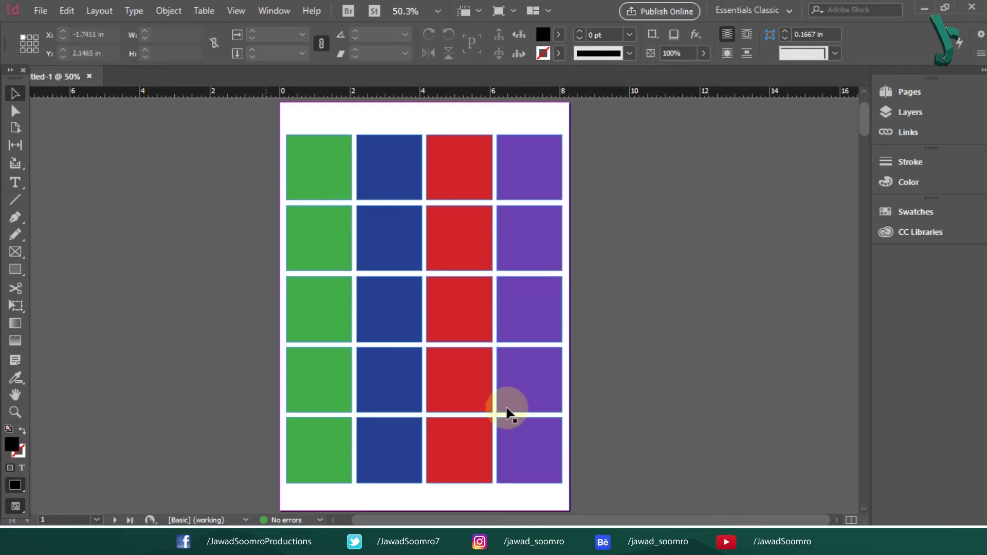
Step: Group the blue, red and purple squares of the lower three rows, and point out the Ungroup command without applying it
left_click_drag(373, 501, 374, 503)
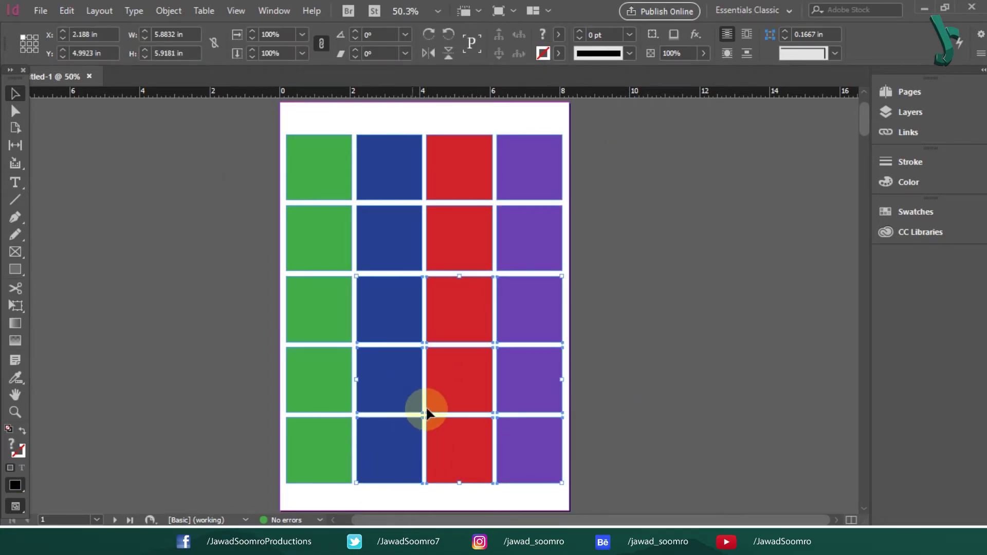
right_click(466, 383)
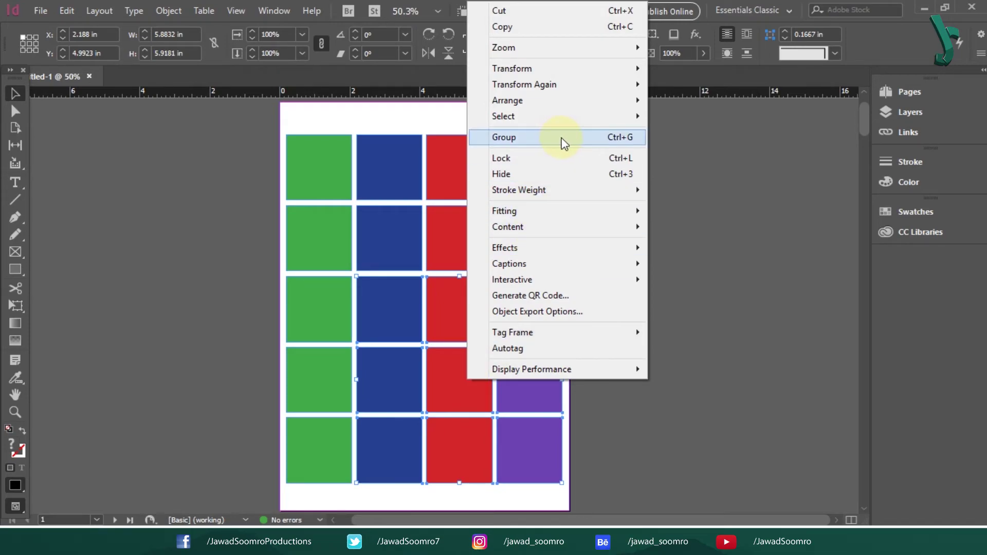
left_click(617, 143)
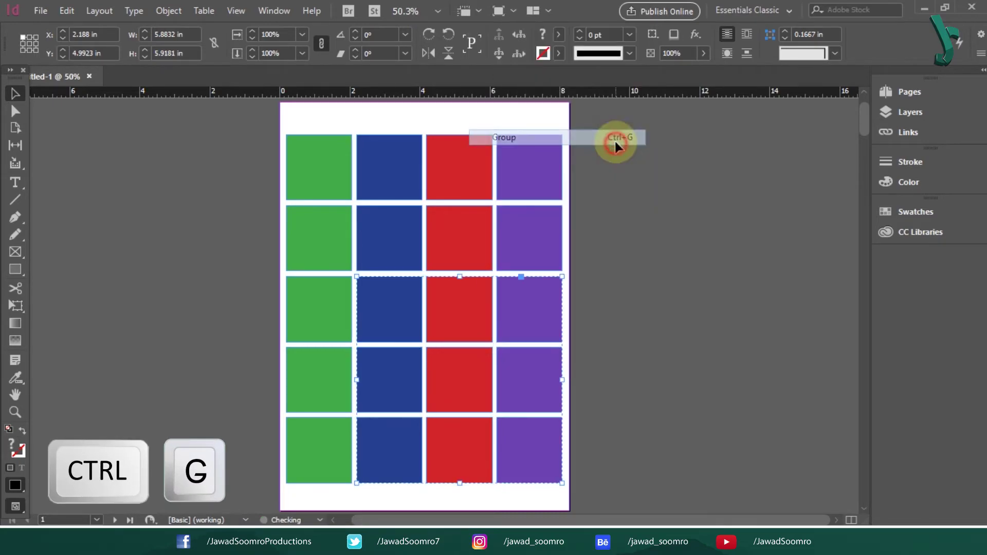
left_click(674, 300)
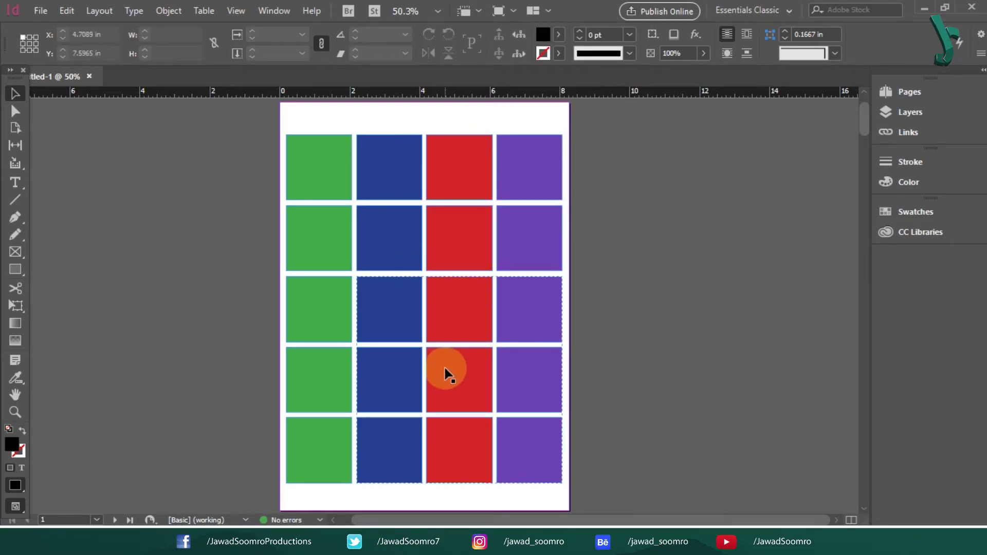
right_click(433, 358)
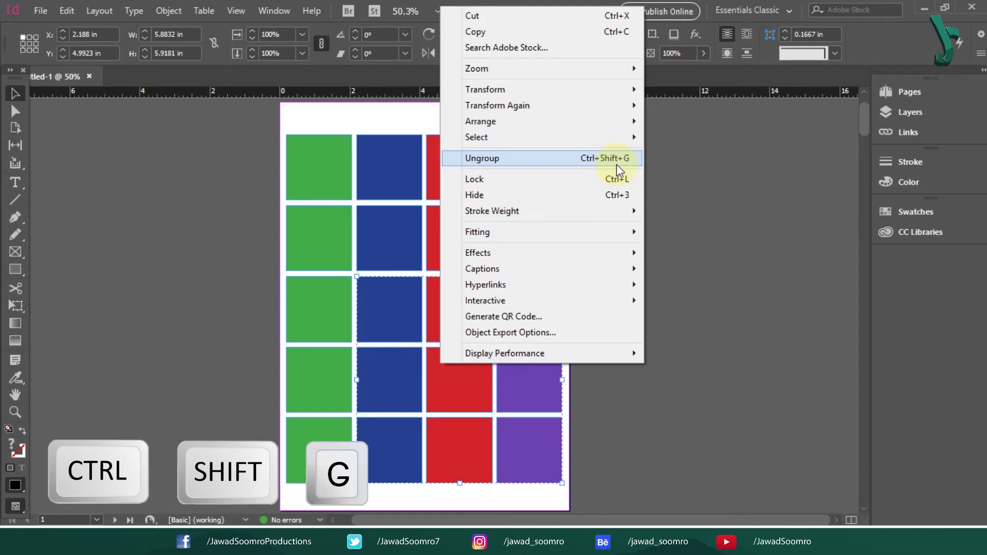
left_click(697, 196)
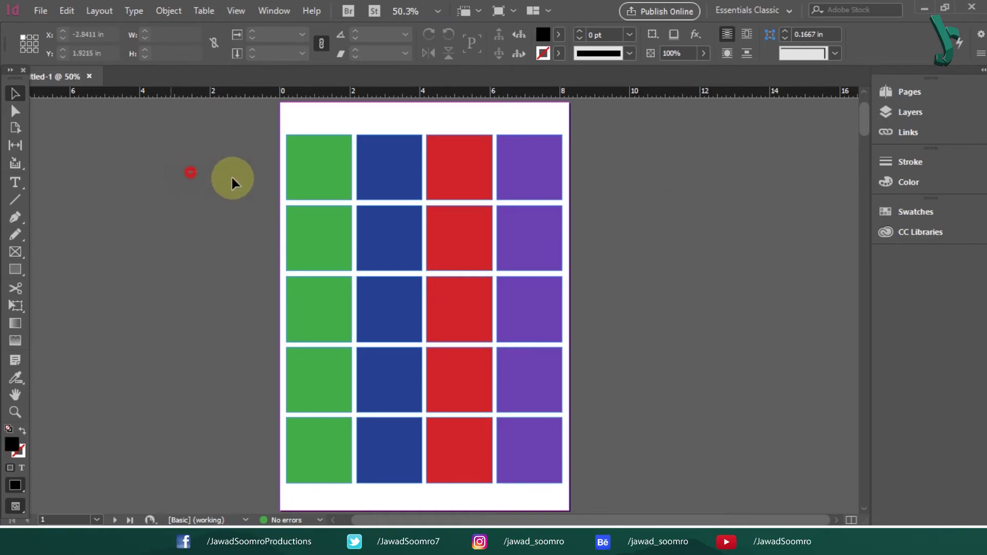
Step: Group the green, blue and red squares of the upper two rows, and group the upper two purple squares separately
left_click_drag(455, 246, 455, 247)
right_click(455, 247)
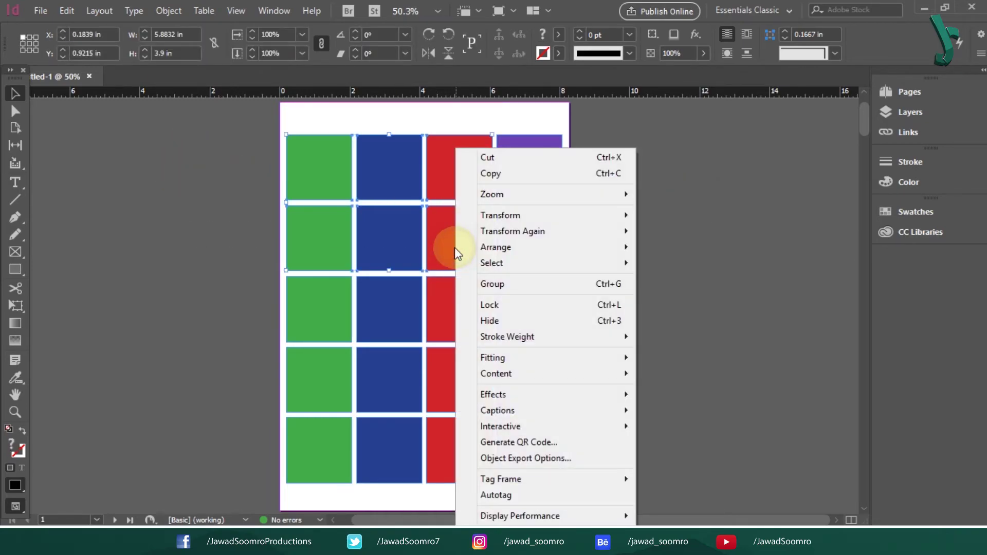
left_click(507, 283)
left_click(533, 236)
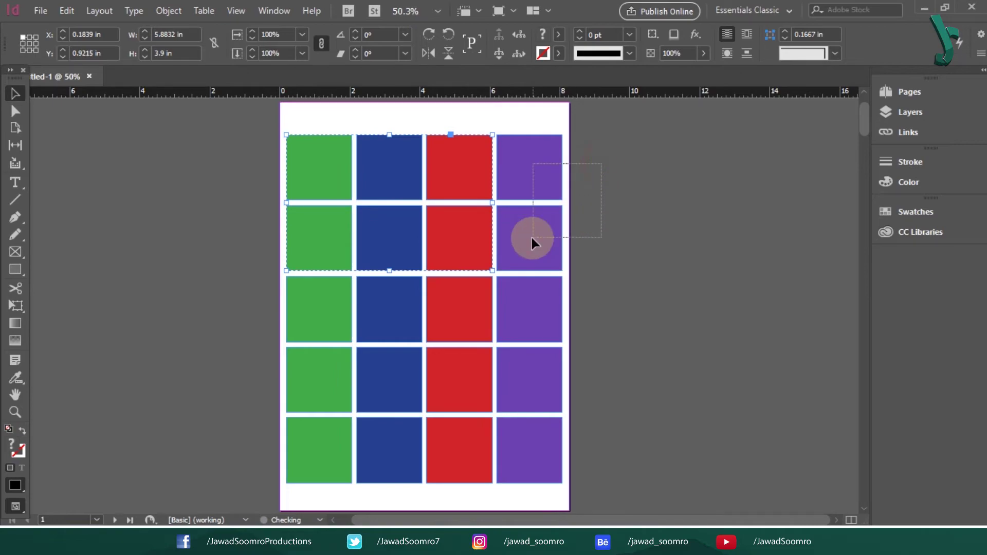
right_click(533, 238)
left_click(591, 284)
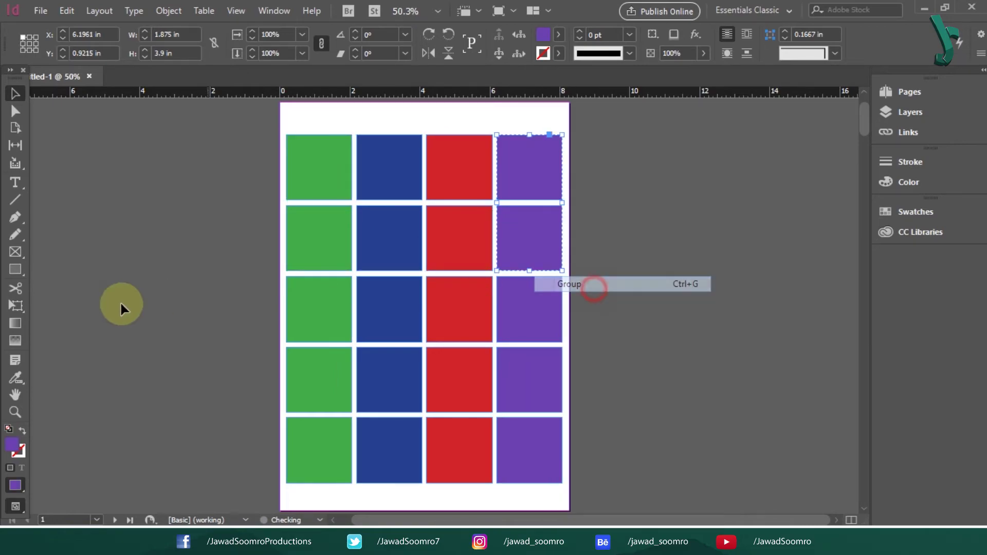
Step: Group the lower three green squares and select the existing groups to check the grouping
left_click_drag(135, 314, 298, 466)
right_click(299, 466)
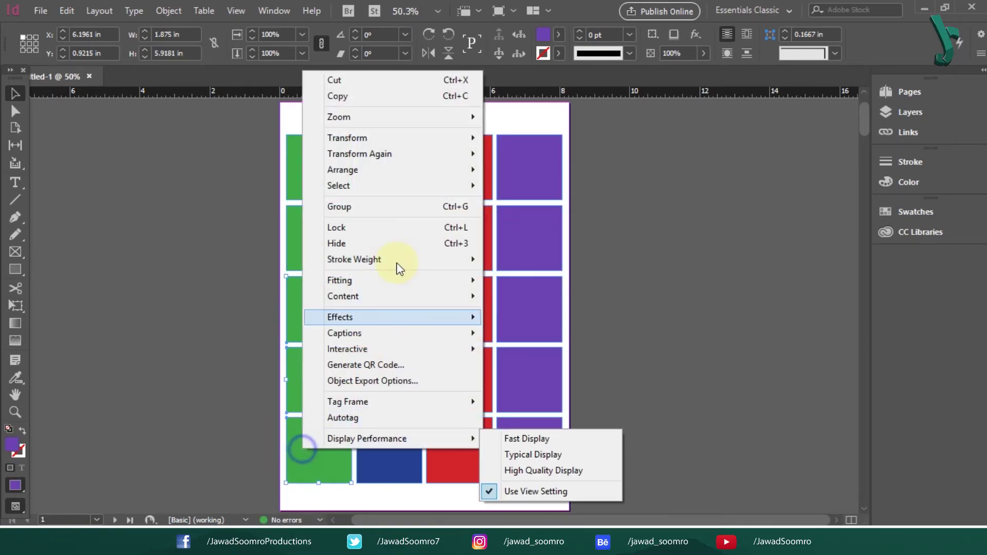
left_click(406, 205)
left_click(668, 220)
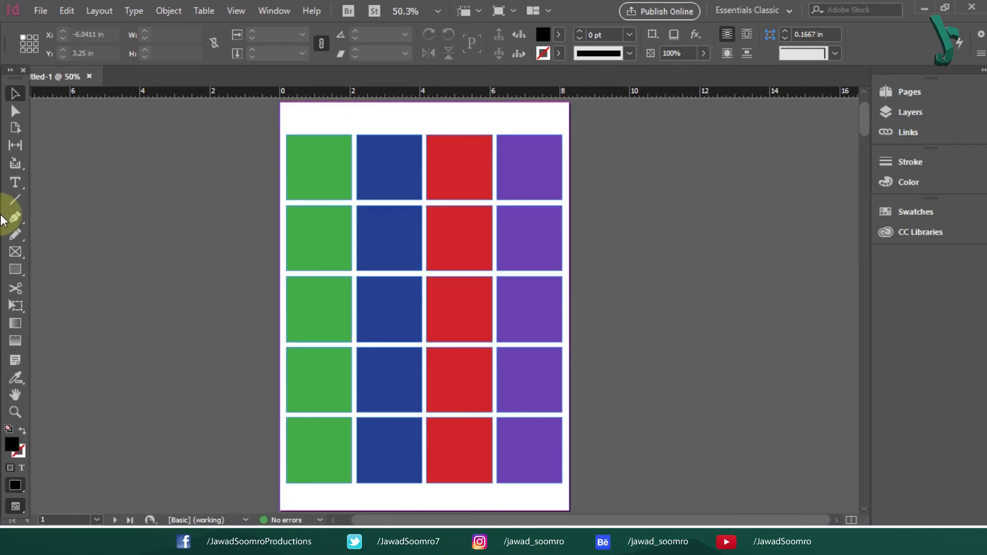
left_click(403, 260)
left_click_drag(668, 199, 401, 360)
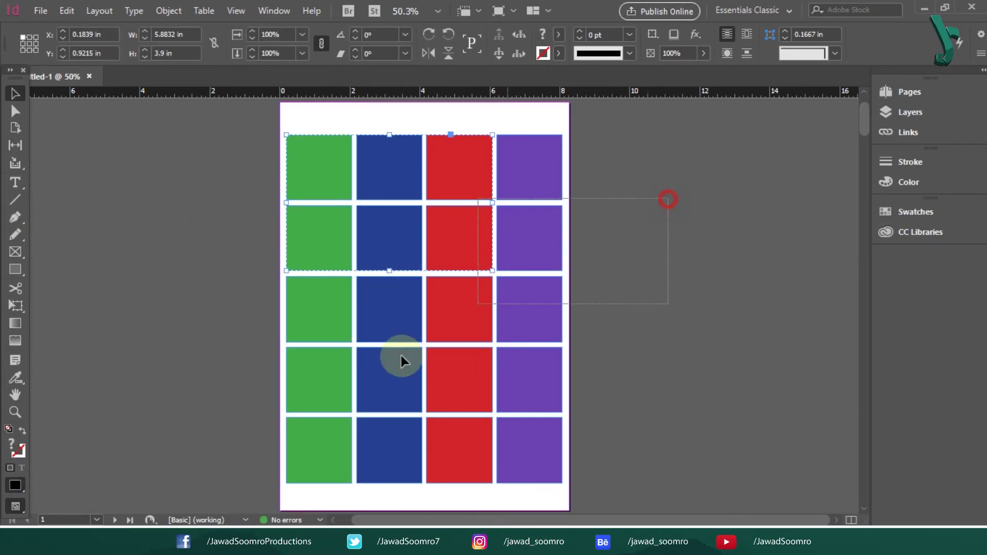
left_click(185, 196)
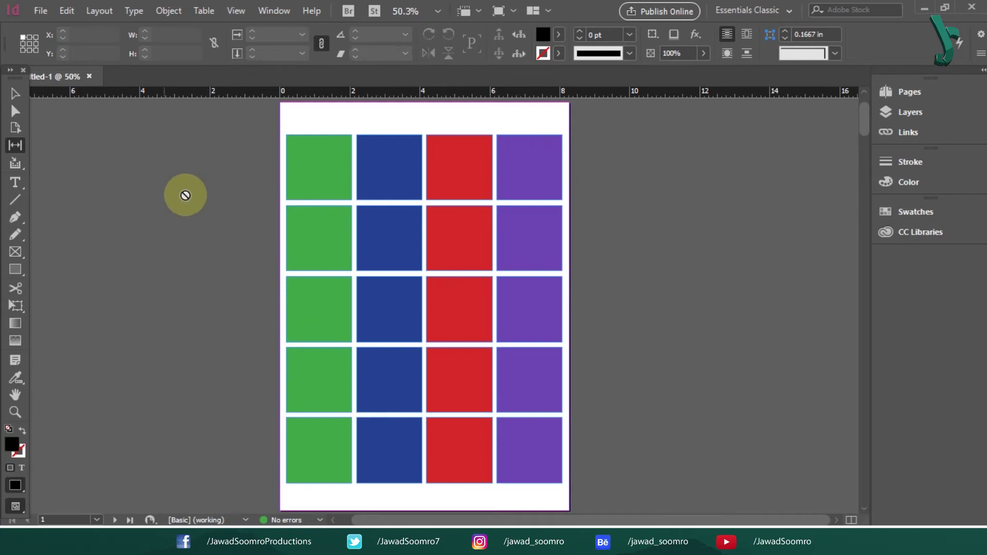
Step: Try the Gap tool on the horizontal and vertical gaps inside and between the grouped squares
key("u")
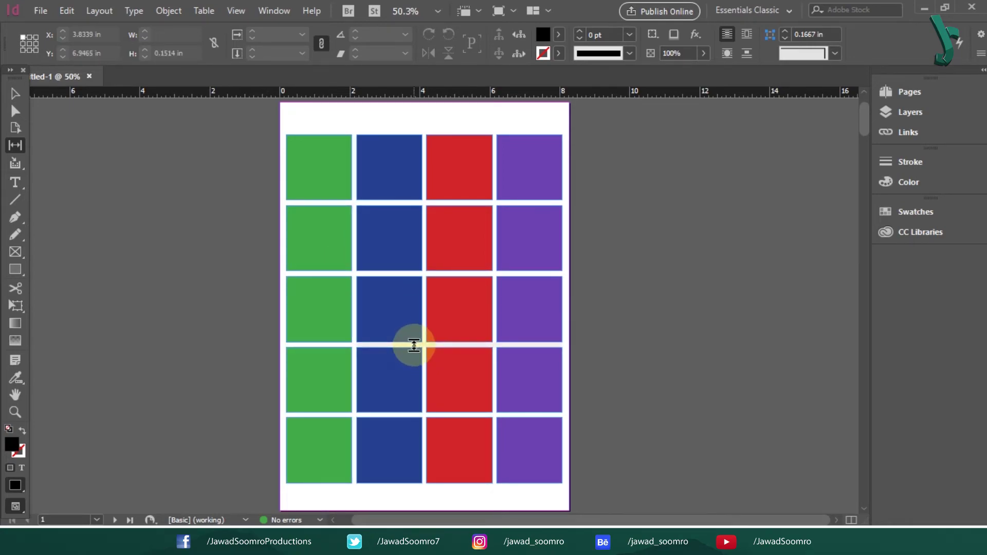
mouse_move(414, 345)
left_mouse_down()
mouse_move(418, 303)
mouse_move(420, 392)
mouse_move(427, 316)
mouse_move(427, 346)
left_mouse_up()
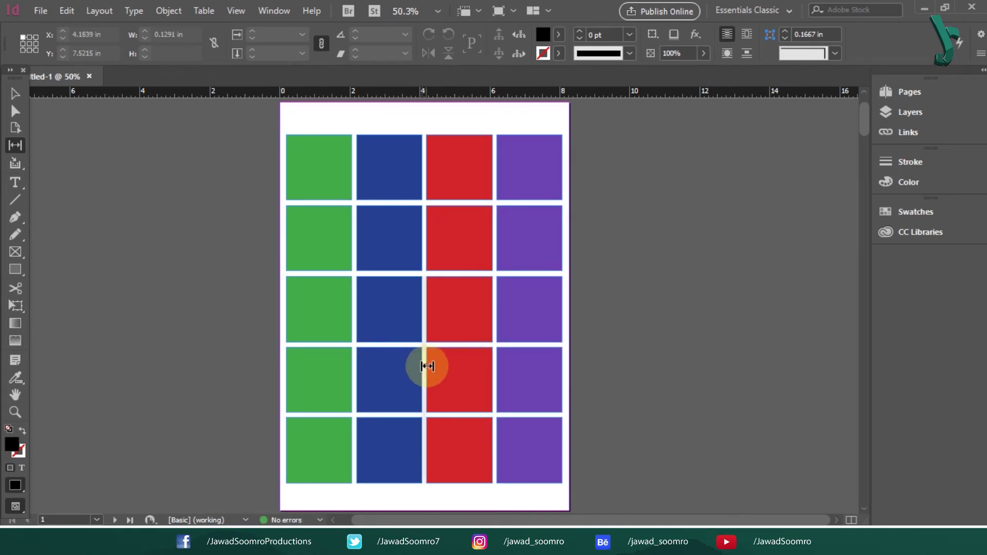
mouse_move(427, 366)
left_mouse_down()
mouse_move(478, 365)
mouse_move(427, 365)
left_mouse_up()
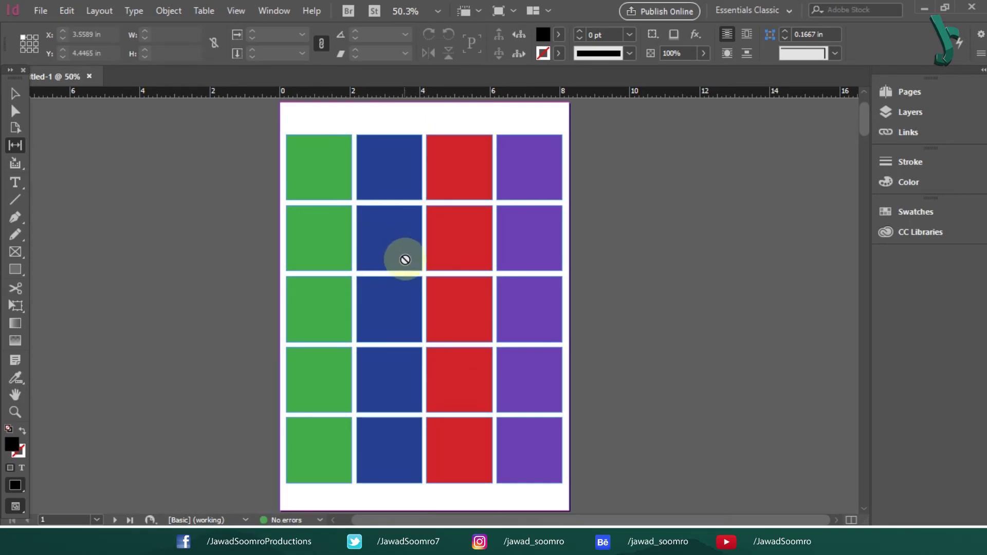
left_click_drag(393, 272, 422, 275)
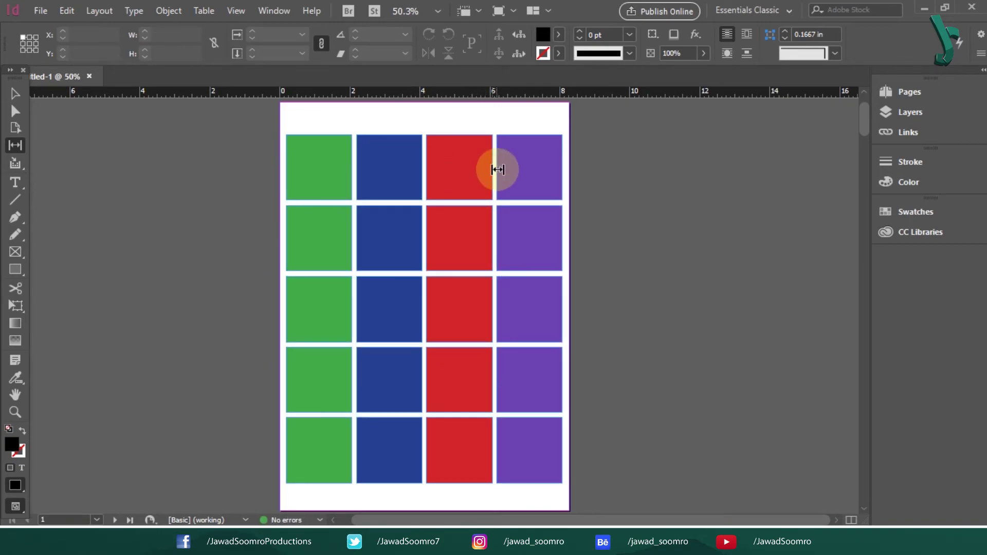
left_click_drag(496, 169, 488, 201)
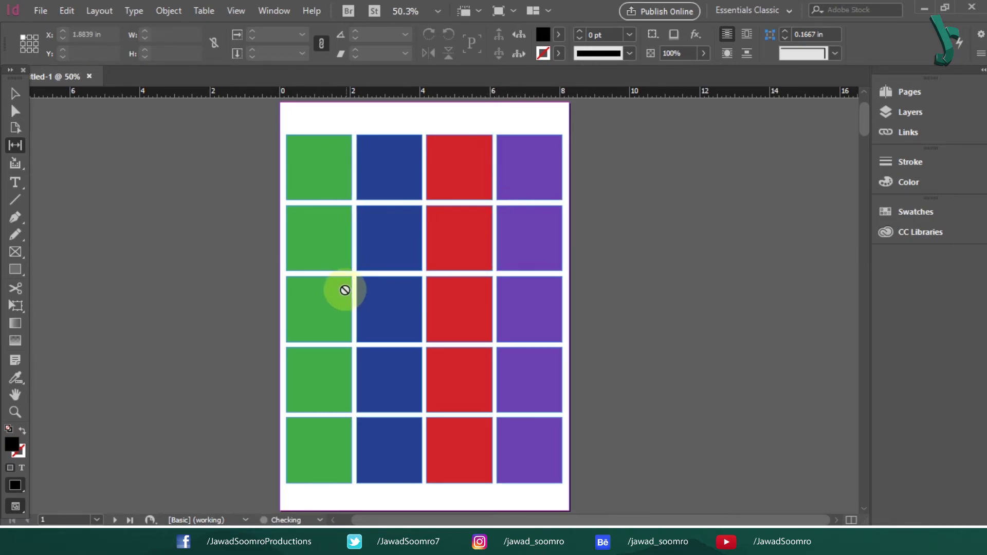
left_click_drag(355, 286, 355, 329)
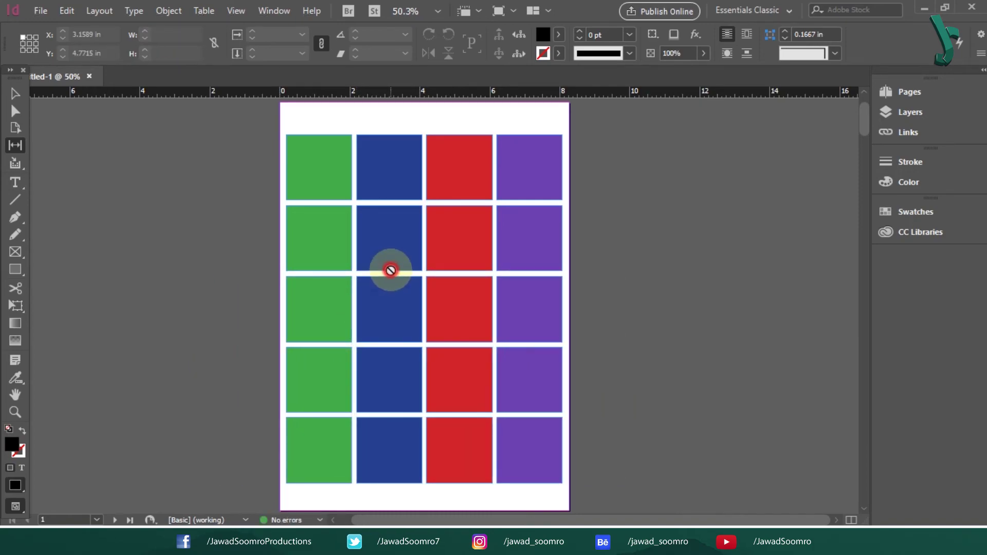
mouse_move(393, 278)
left_mouse_down()
mouse_move(403, 159)
mouse_move(387, 369)
mouse_move(397, 274)
mouse_move(397, 315)
mouse_move(406, 273)
left_mouse_up()
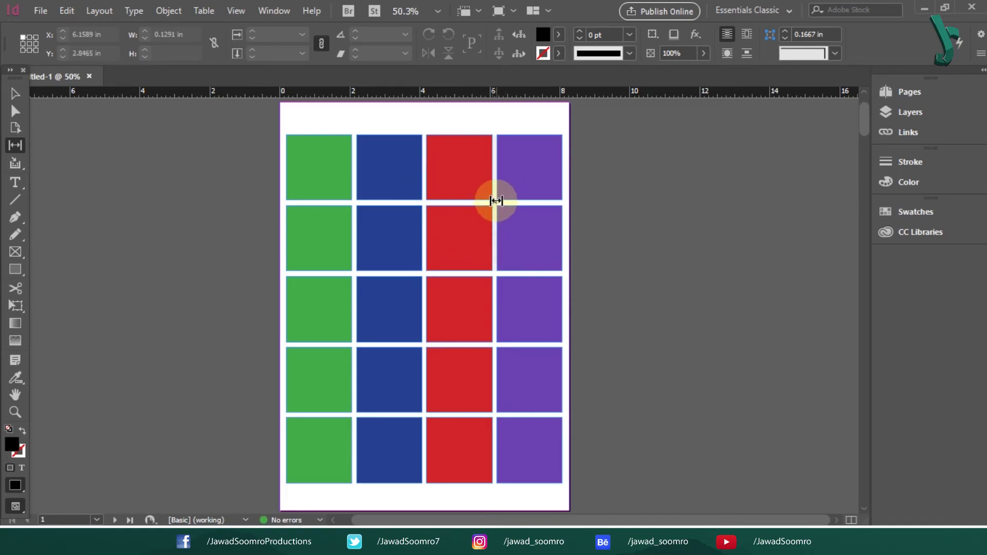
mouse_move(495, 292)
left_mouse_down()
mouse_move(577, 288)
mouse_move(494, 300)
left_mouse_up()
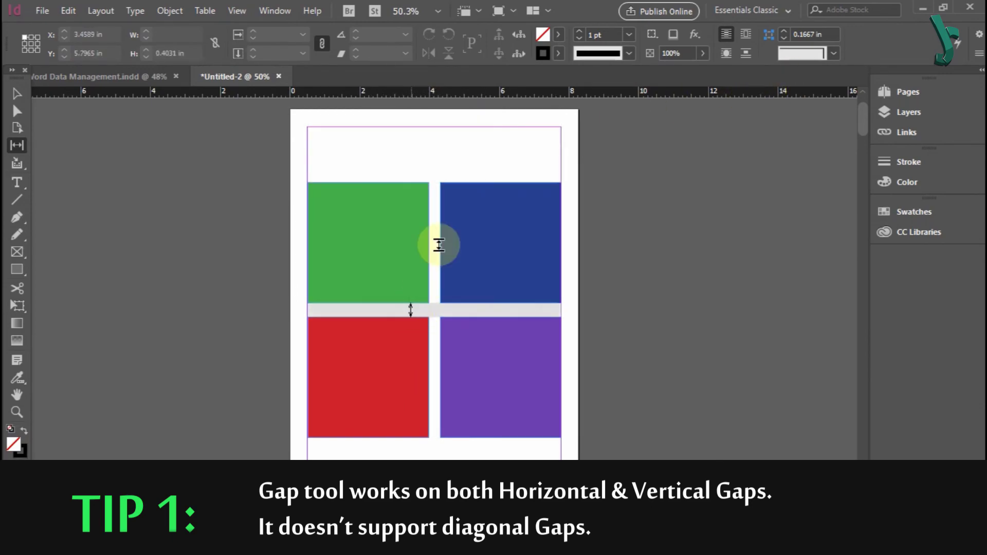
Step: In the four-square layout, try the Gap tool on the horizontal and vertical gaps and on the edge between touching squares
left_click_drag(437, 242, 409, 296)
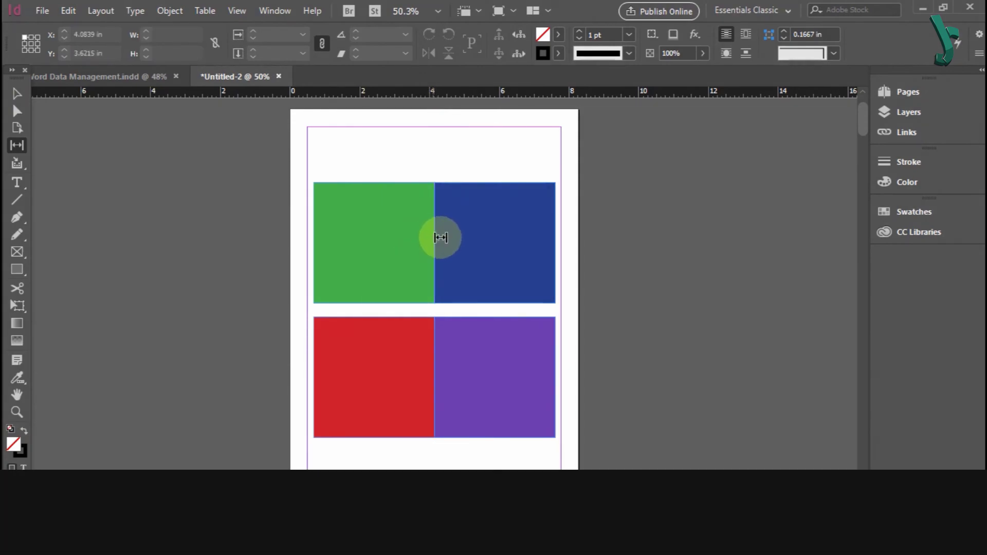
left_click_drag(434, 234, 433, 313)
left_click(17, 94)
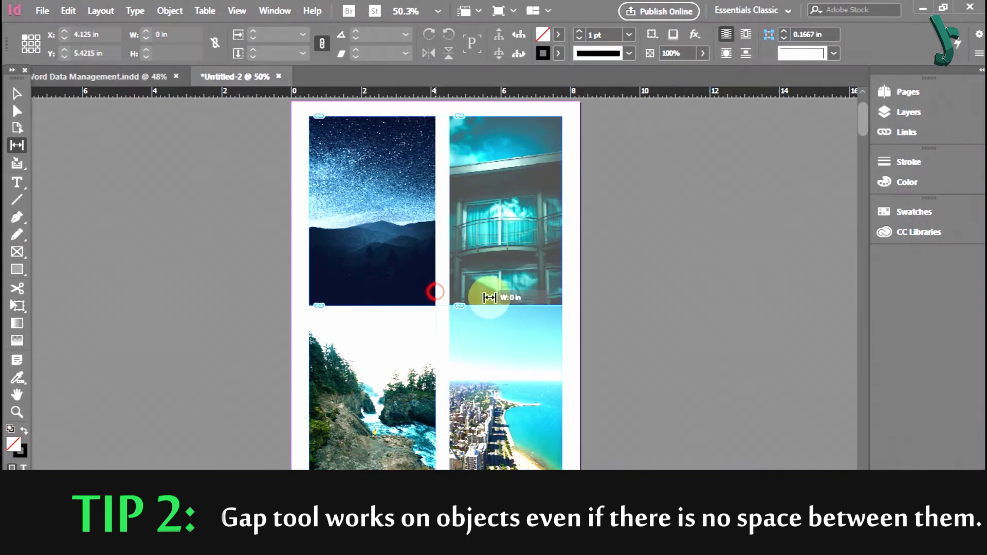
Step: Try the Gap tool on the vertical and horizontal seams between the four photos placed without space
left_click_drag(474, 288, 420, 320)
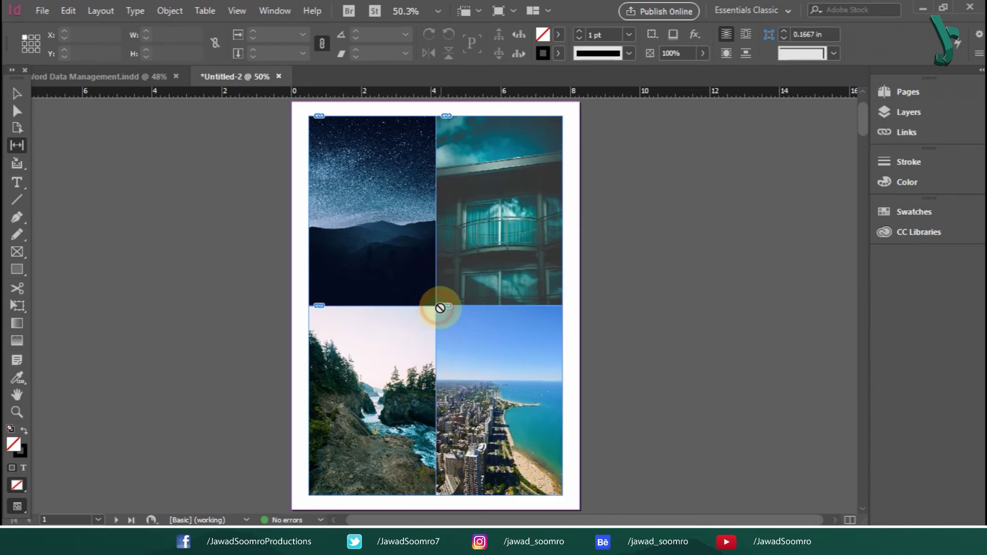
left_click_drag(343, 336, 489, 297)
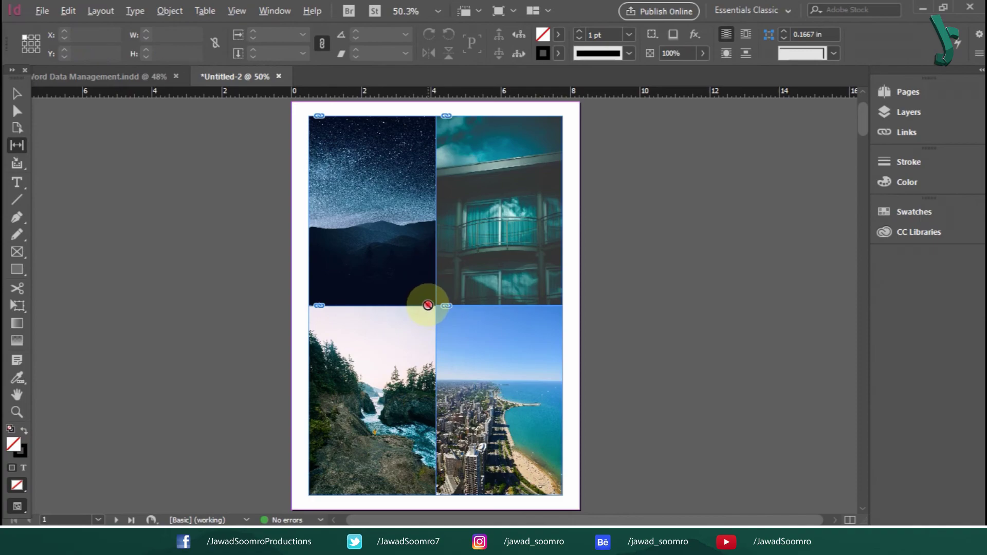
left_click_drag(438, 187, 463, 170)
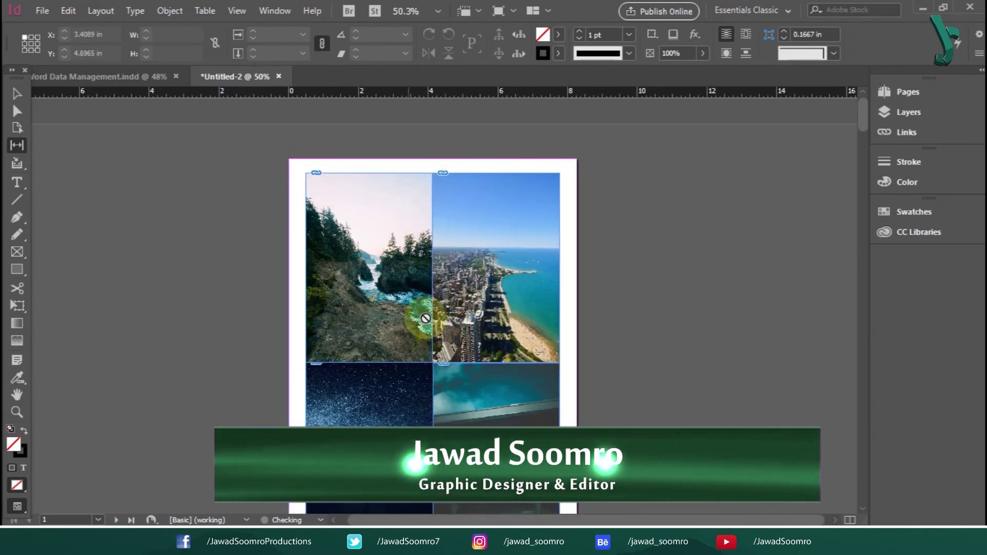
left_click_drag(433, 317, 435, 354)
left_click(430, 363)
scroll(431, 364, "down", 1)
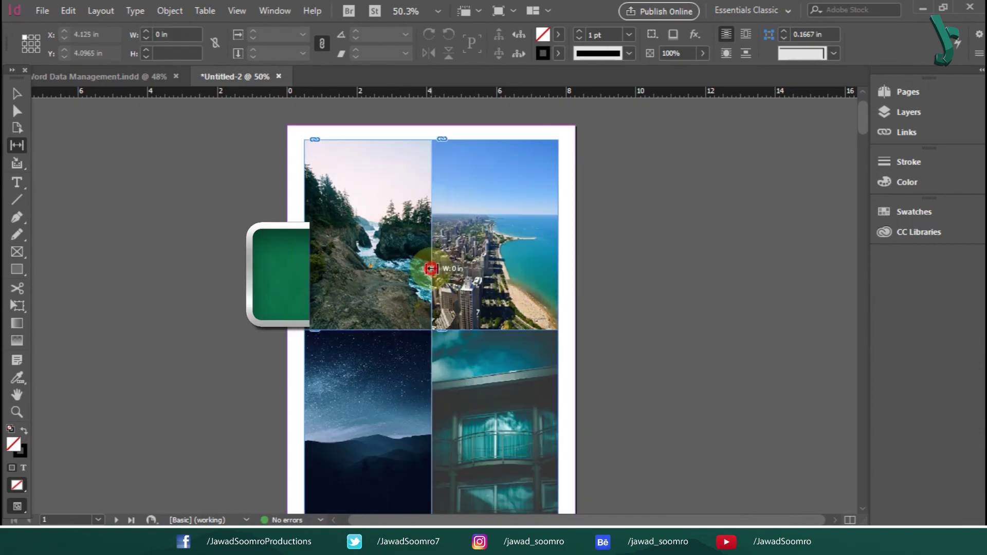